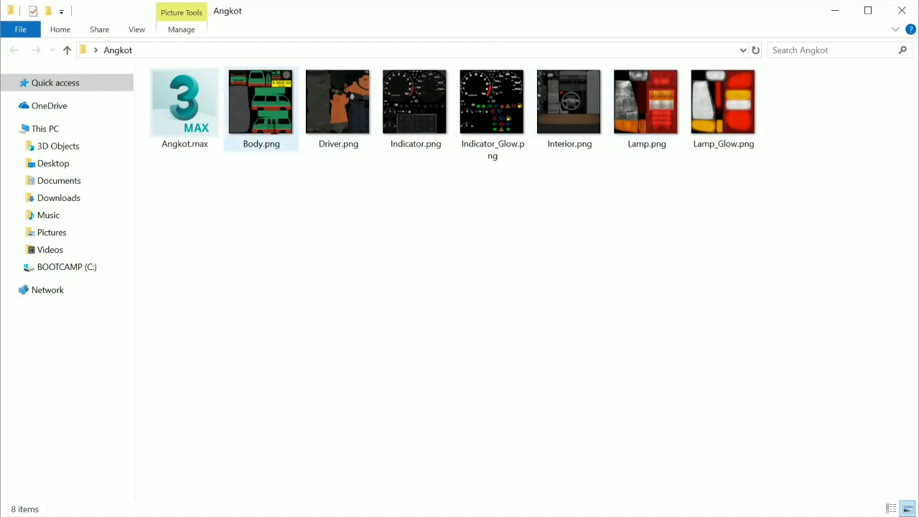
Enlarge the thumbnails in the Angkot folder and examine the body, driver, indicator and lamp textures with their glow versions.
ctrl+scroll(417, 260, up, 4)
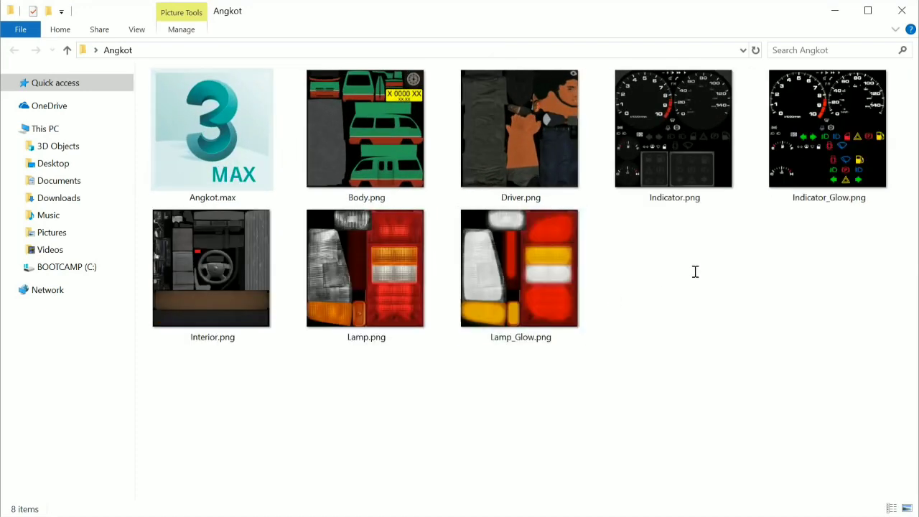
click(374, 147)
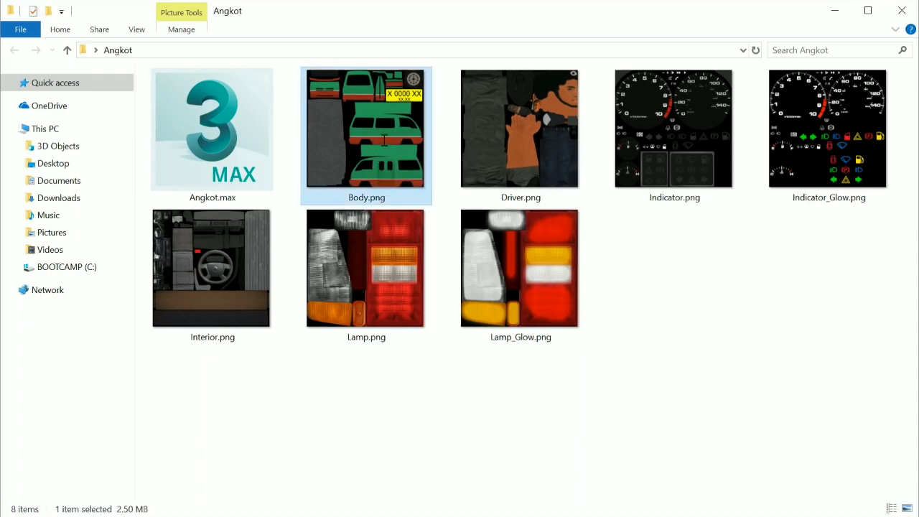
click(543, 159)
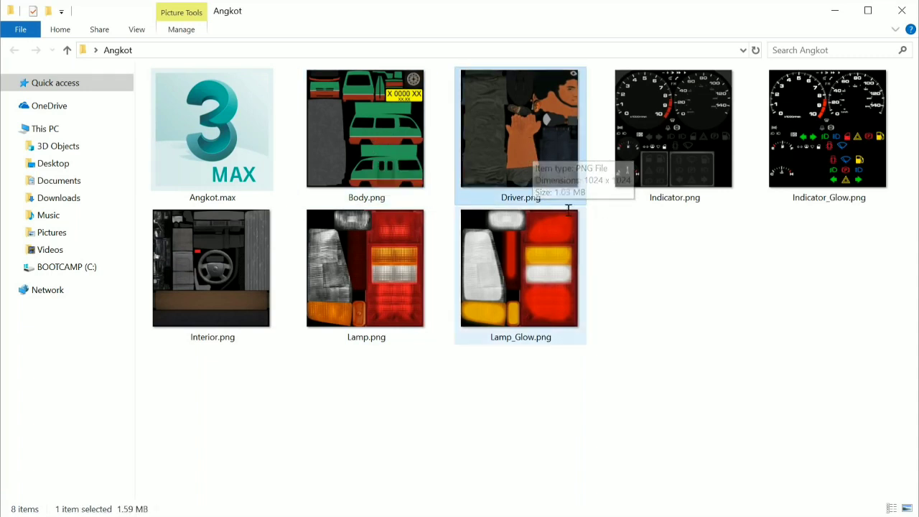
key(Right)
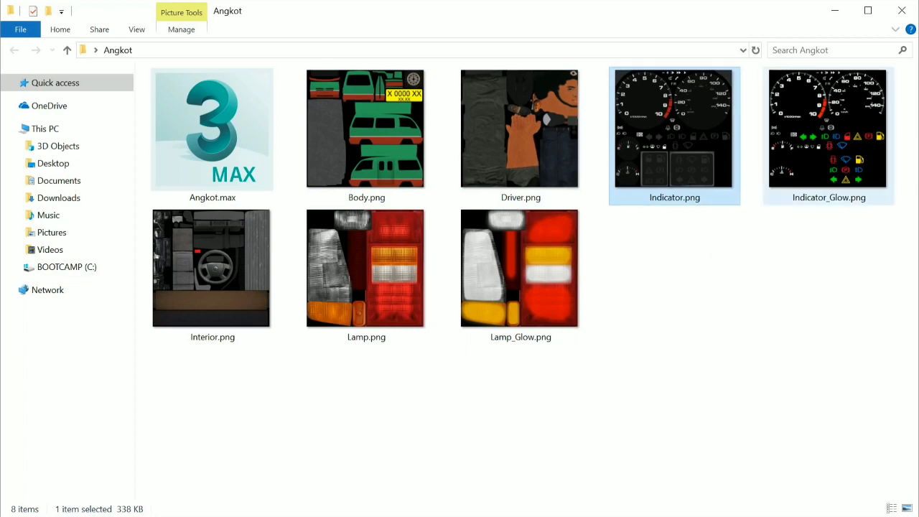
key(Right)
click(783, 244)
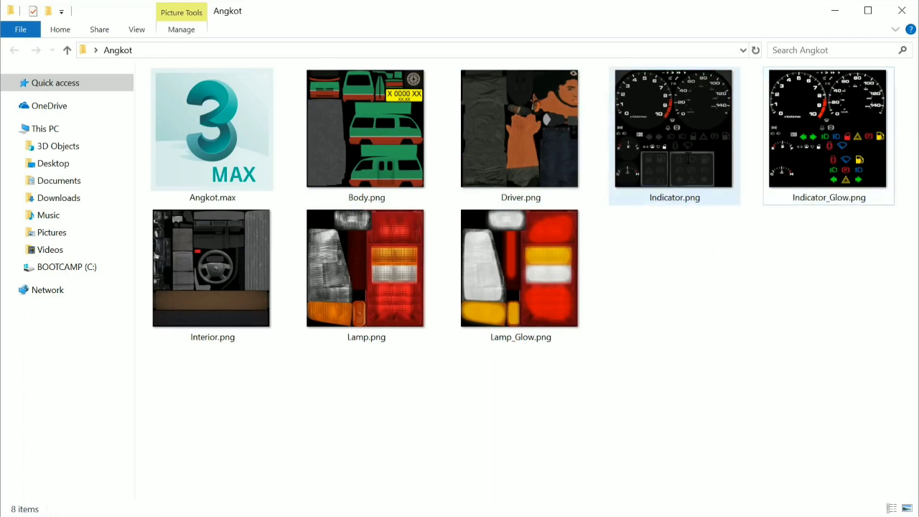
click(687, 159)
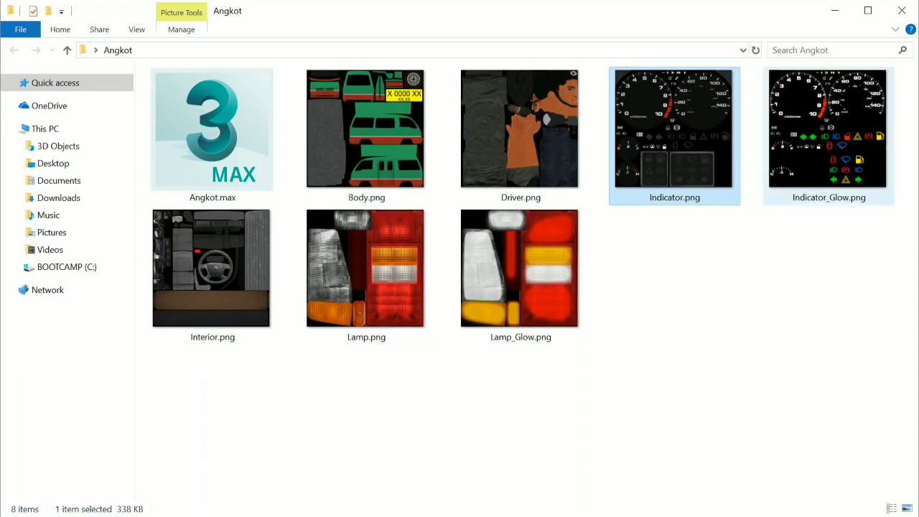
key(Right)
click(383, 435)
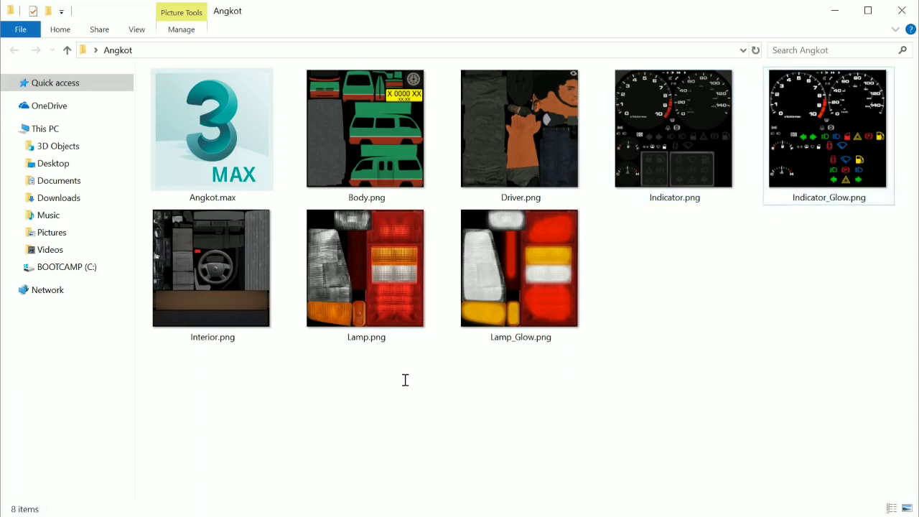
click(380, 316)
click(520, 371)
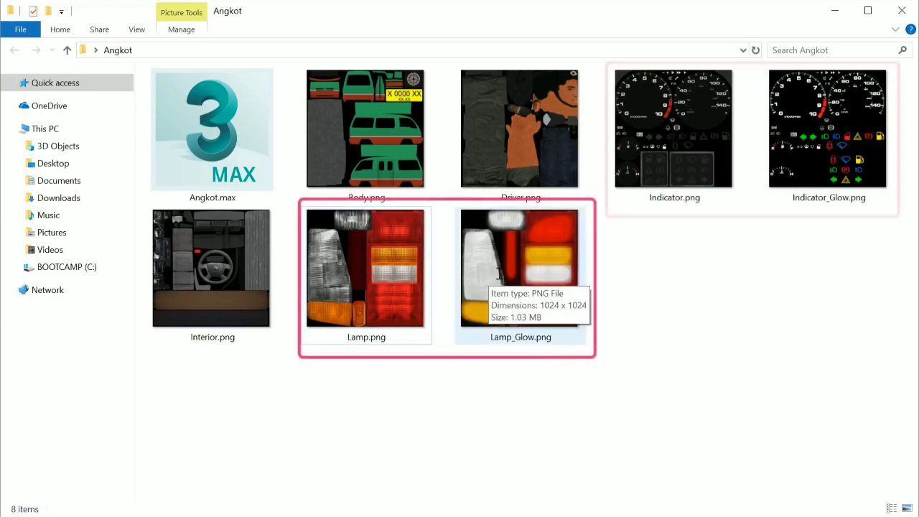
click(516, 341)
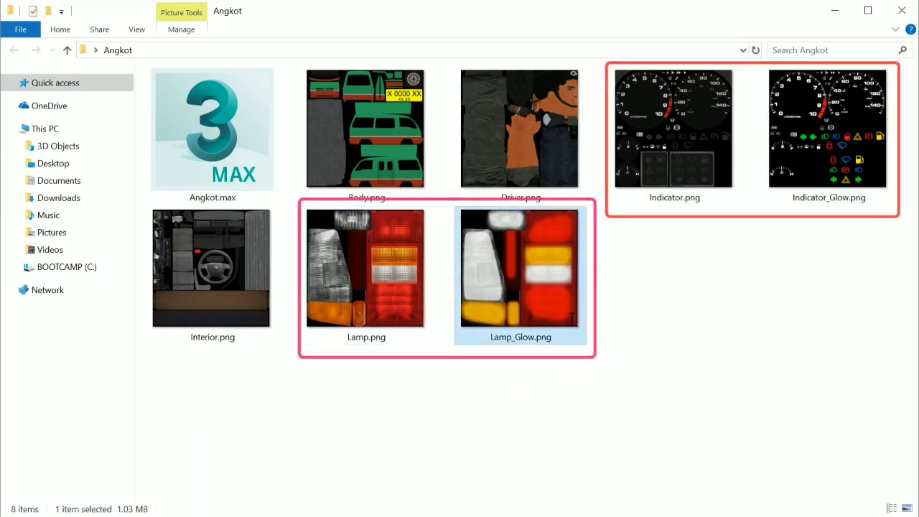
click(628, 390)
Minimize the texture folder and switch to 3ds Max with the Angkot.max scene.
click(835, 11)
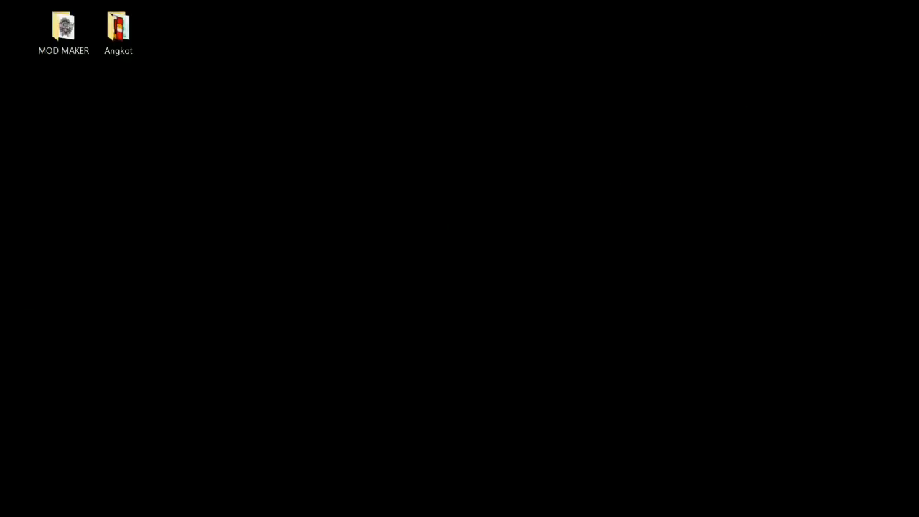
key(alt+Tab)
mouse_move(359, 218)
middle_down()
mouse_move(406, 222)
mouse_move(353, 214)
middle_up()
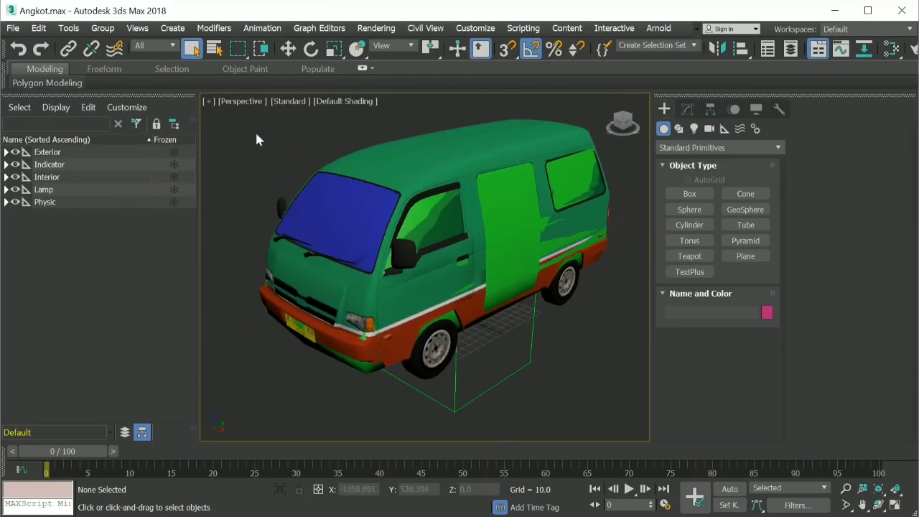
middle_drag(469, 366, 471, 339)
Select all top-level helpers and hide everything else to examine the Exterior, Indicator, Interior, Lamp and Physic hierarchy.
key(ctrl+a)
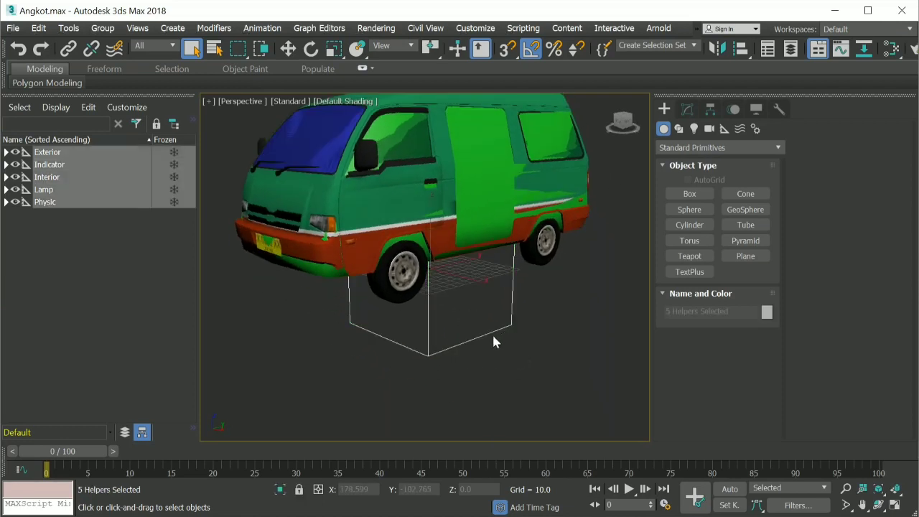
right_click(492, 335)
click(541, 270)
alt+middle_drag(536, 284, 523, 303)
click(549, 258)
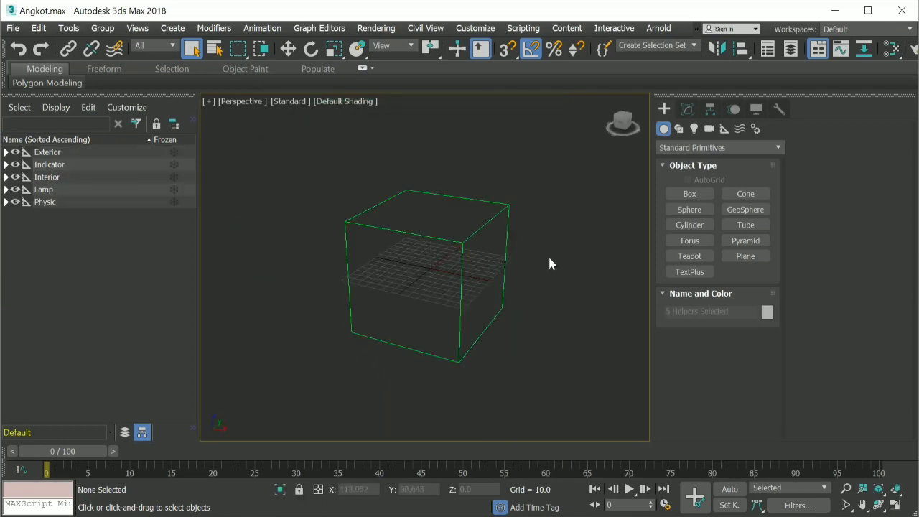
click(472, 236)
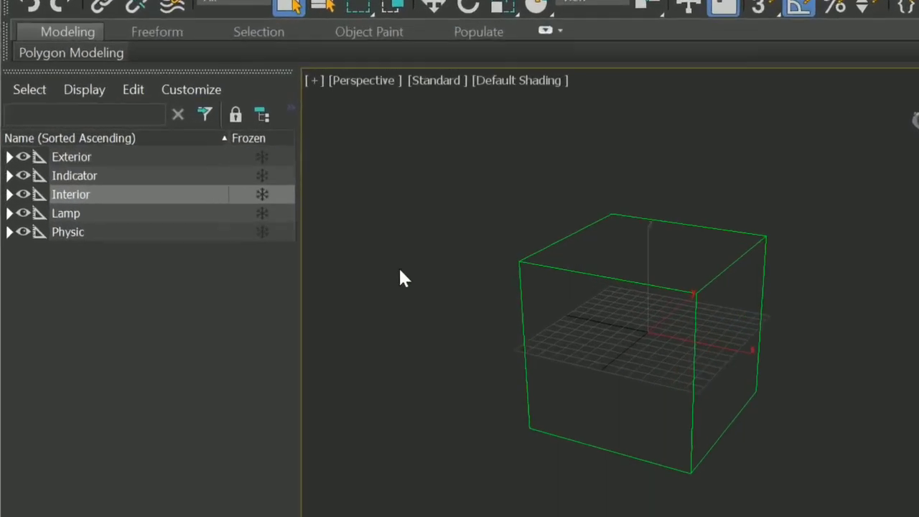
click(400, 279)
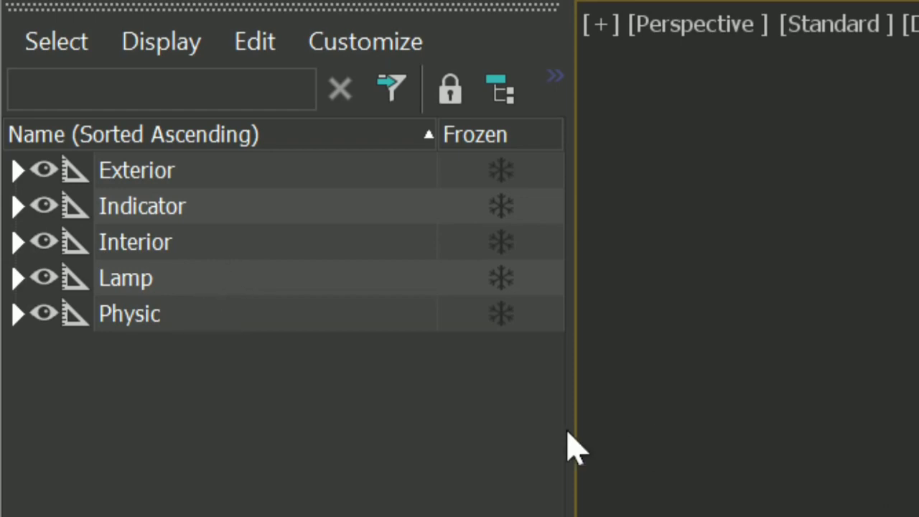
Unhide all objects, then hide everything except the Exterior helper and its child meshes.
right_click(775, 378)
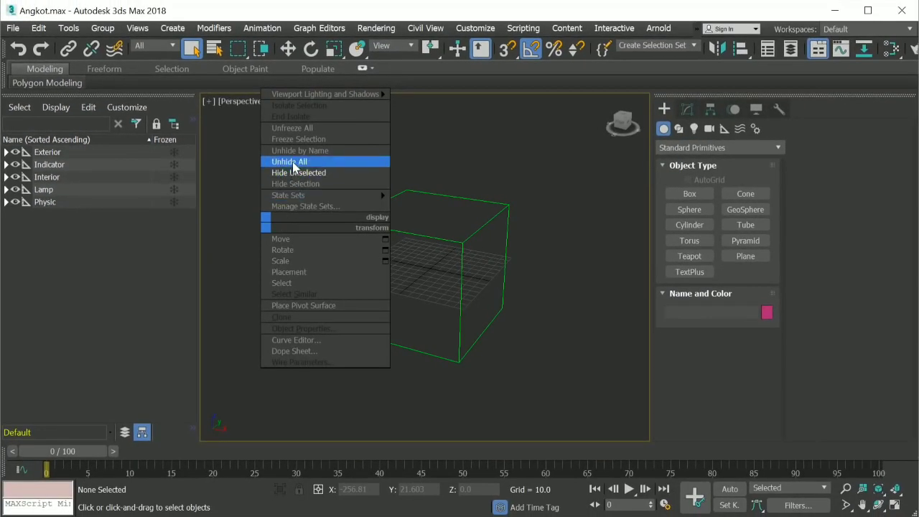
click(290, 162)
click(6, 153)
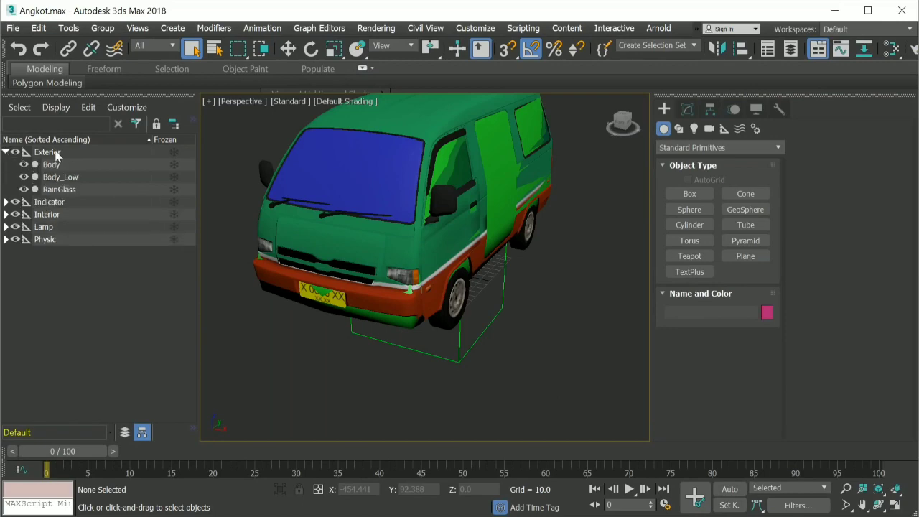
click(56, 153)
right_click(533, 278)
click(572, 208)
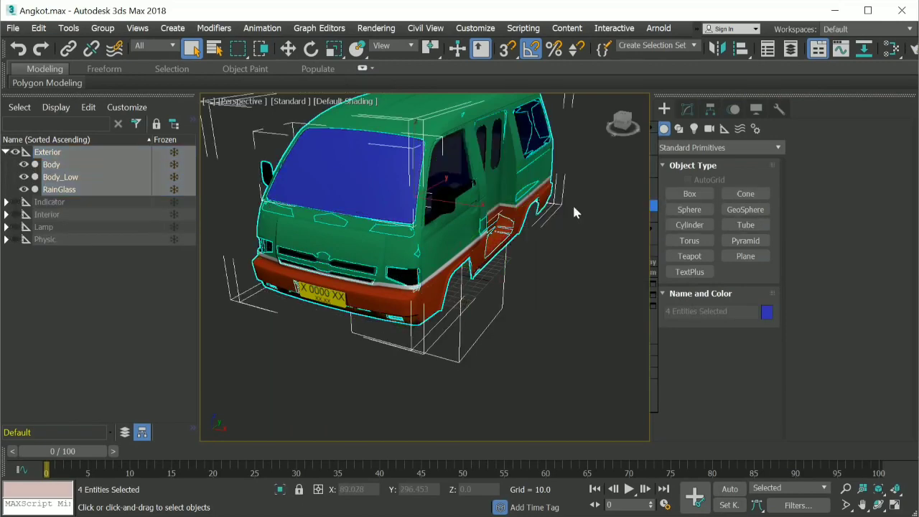
alt+middle_drag(537, 293, 494, 326)
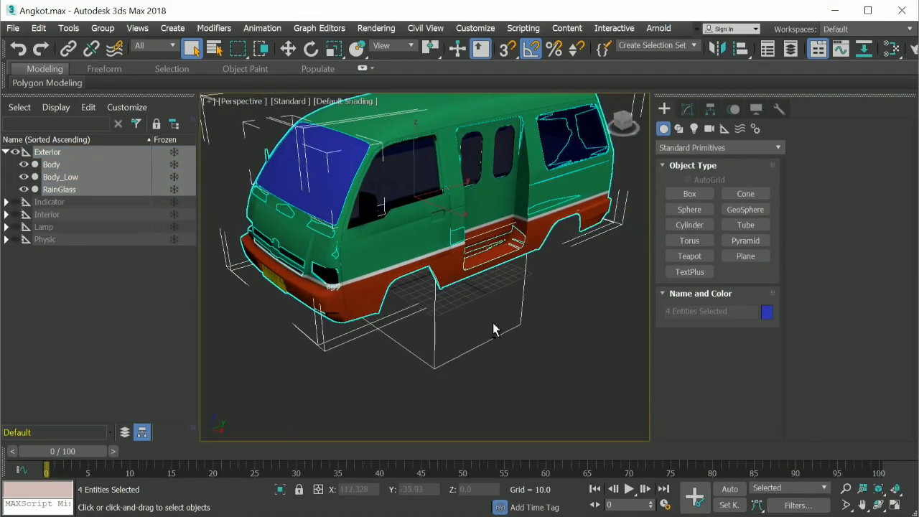
click(494, 325)
Hide the Body_Low and RainGlass meshes and select the Body mesh.
click(24, 177)
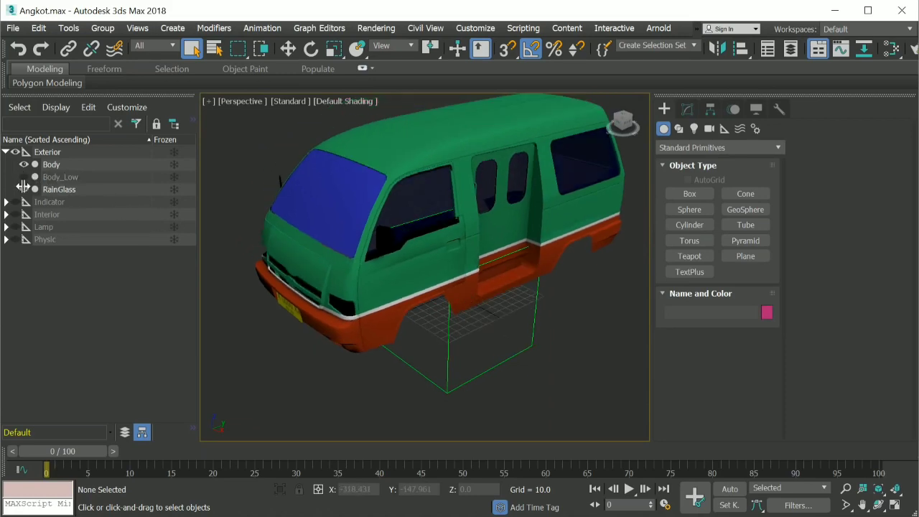
click(23, 189)
click(51, 165)
Inspect the Body mesh from the front and side and display its modifier stack.
scroll(437, 242, up, 2)
alt+middle_drag(427, 256, 482, 278)
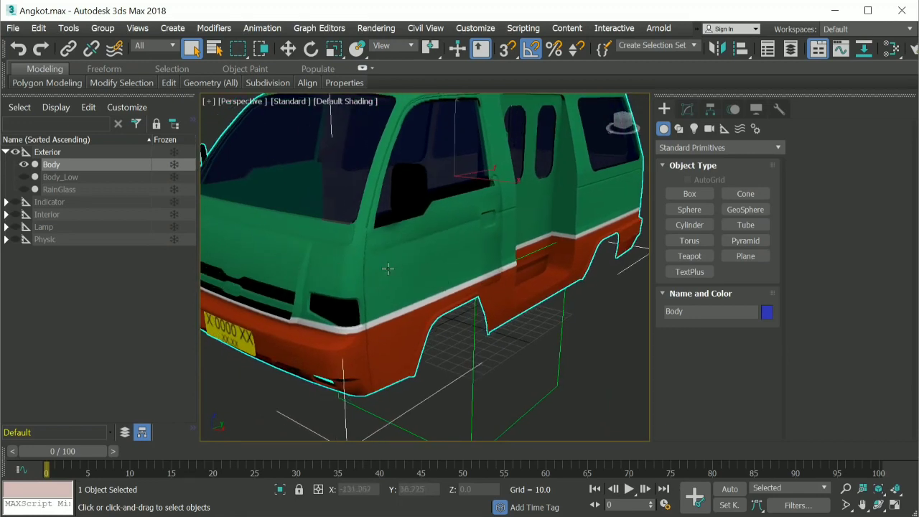
alt+middle_drag(393, 246, 410, 272)
scroll(417, 273, up, 3)
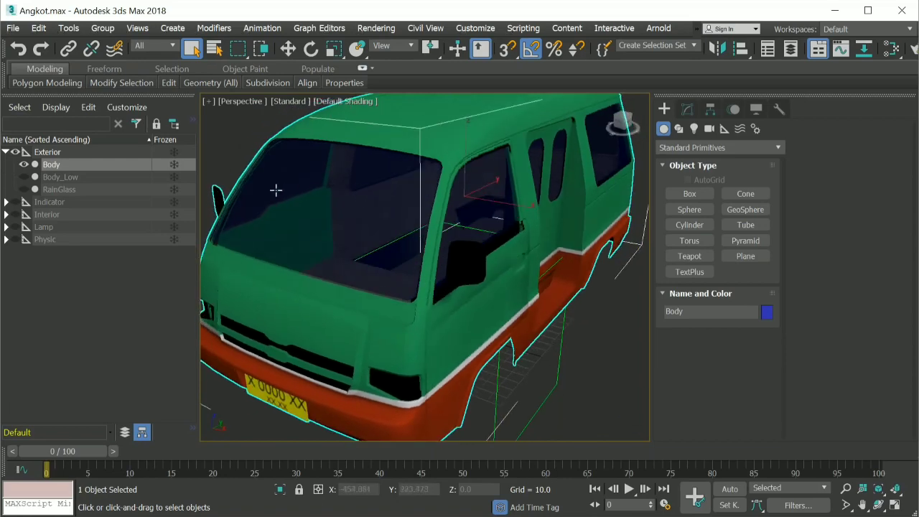
alt+middle_drag(441, 253, 459, 242)
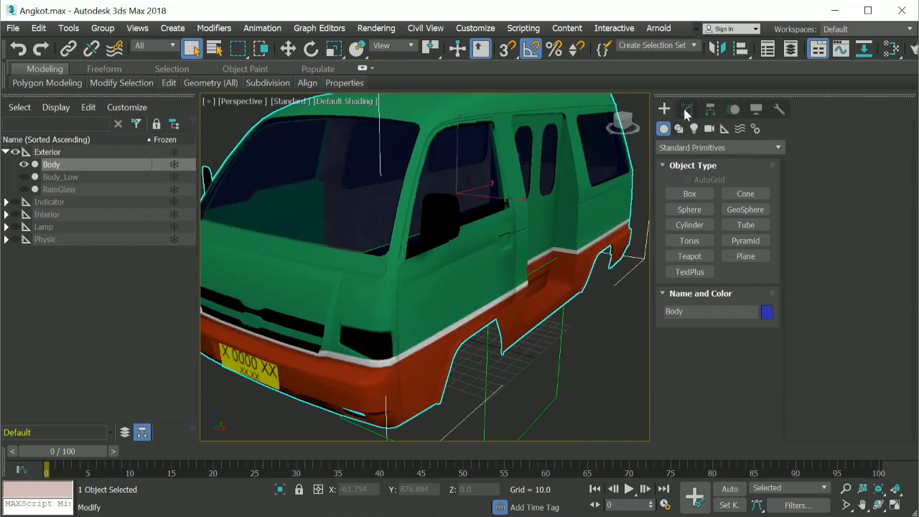
click(687, 113)
middle_drag(461, 268, 475, 284)
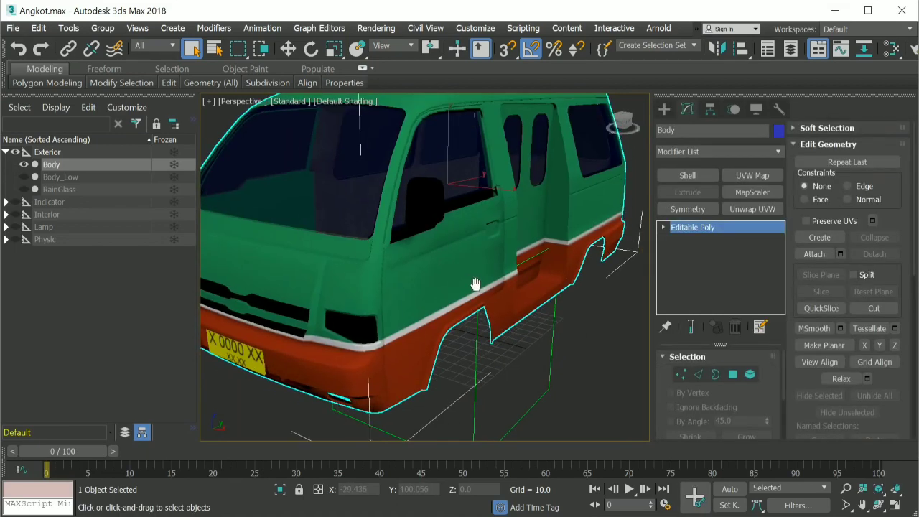
Open the Slate Material Editor and move the Body bitmap node clear of the Interior bitmap node.
key(m)
middle_drag(529, 184, 540, 178)
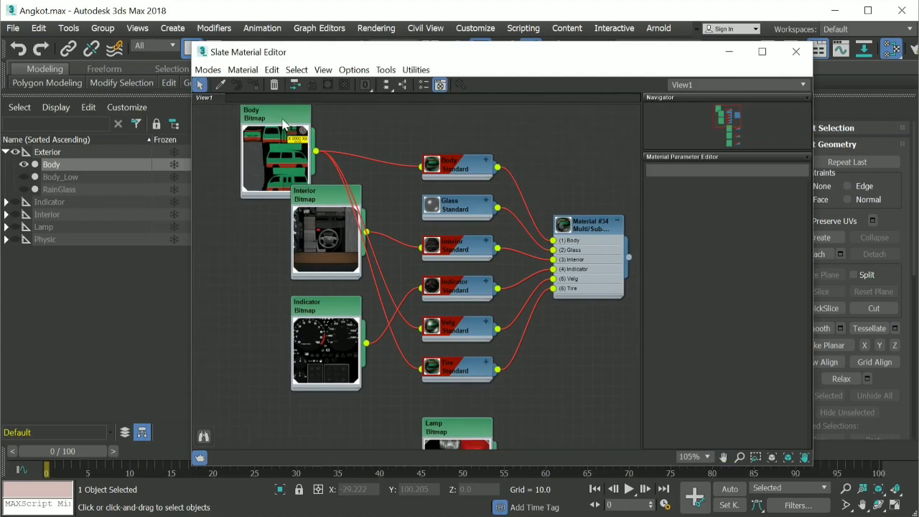
drag(284, 123, 204, 183)
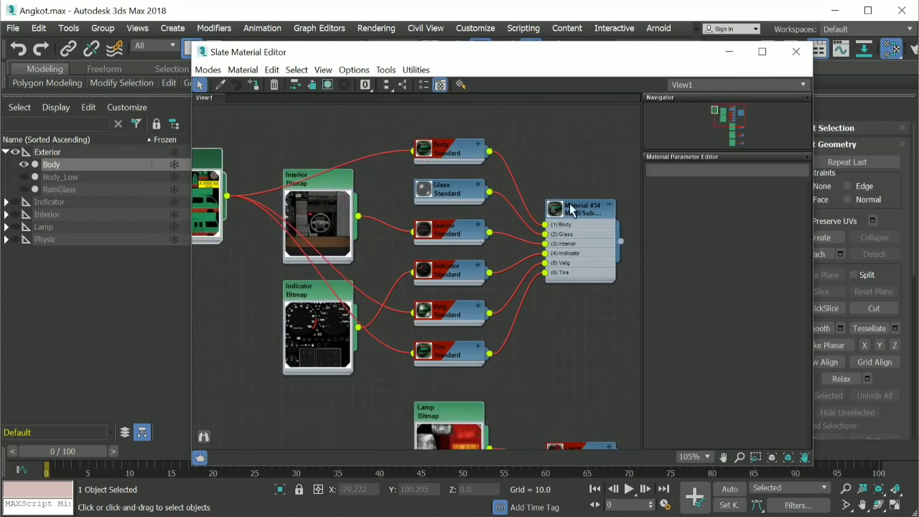
Show the parameters of the Multi/Sub-Object material and examine the sub-materials connected to it.
double_click(575, 206)
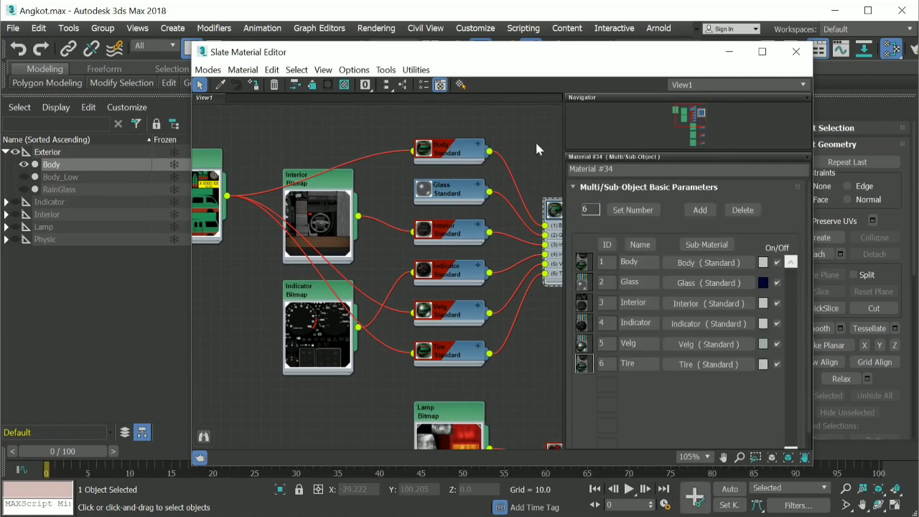
middle_drag(524, 137, 358, 137)
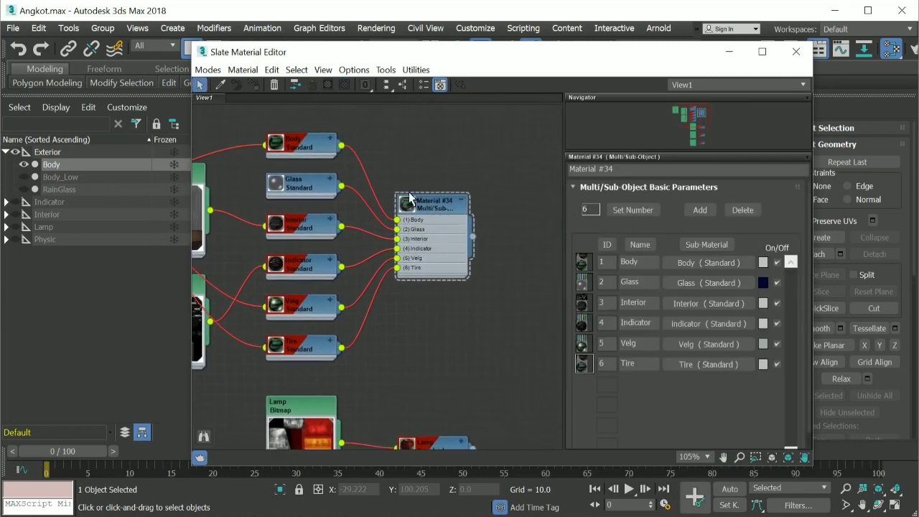
scroll(407, 206, up, 2)
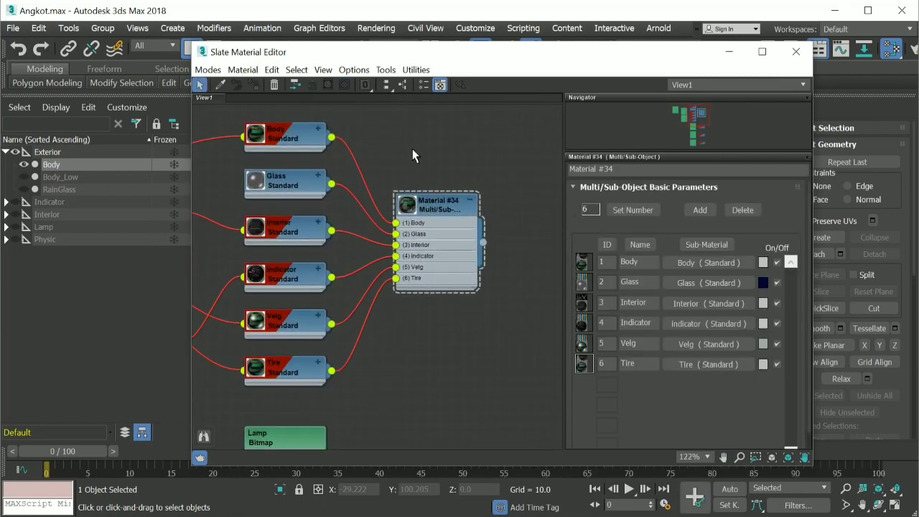
middle_drag(413, 167, 425, 184)
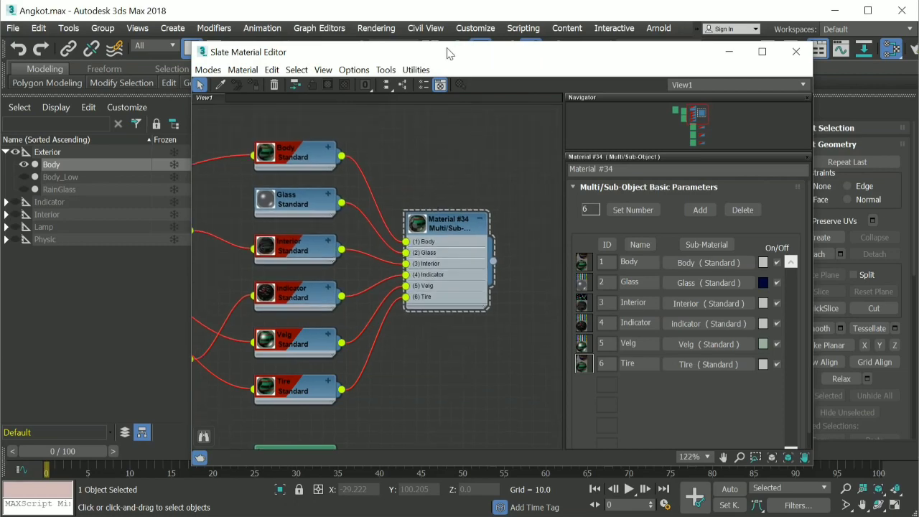
Move the material editor aside to uncover the van and compare its body and glass with the sub-material nodes.
drag(447, 53, 612, 62)
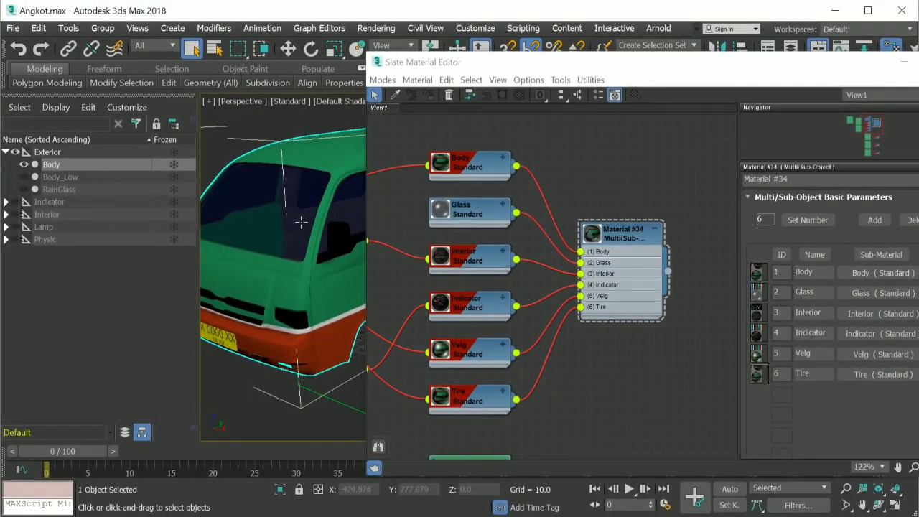
scroll(301, 222, up, 4)
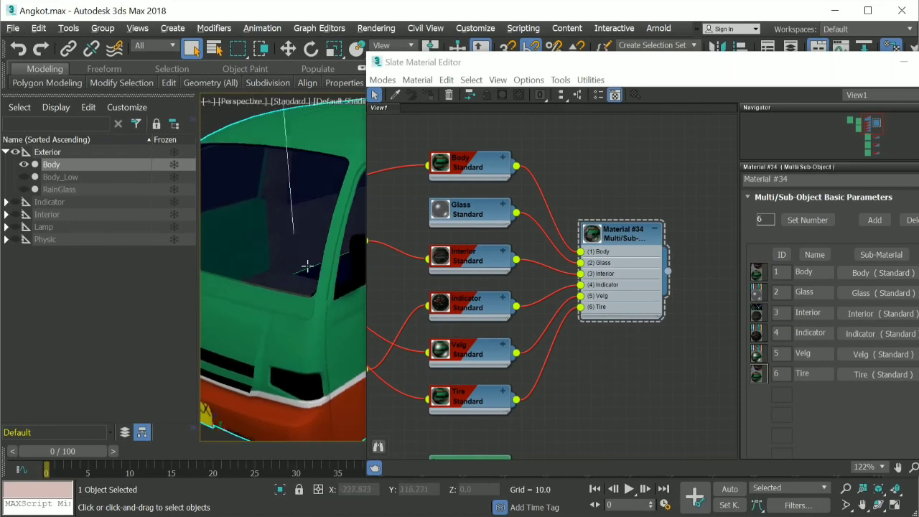
scroll(305, 266, down, 2)
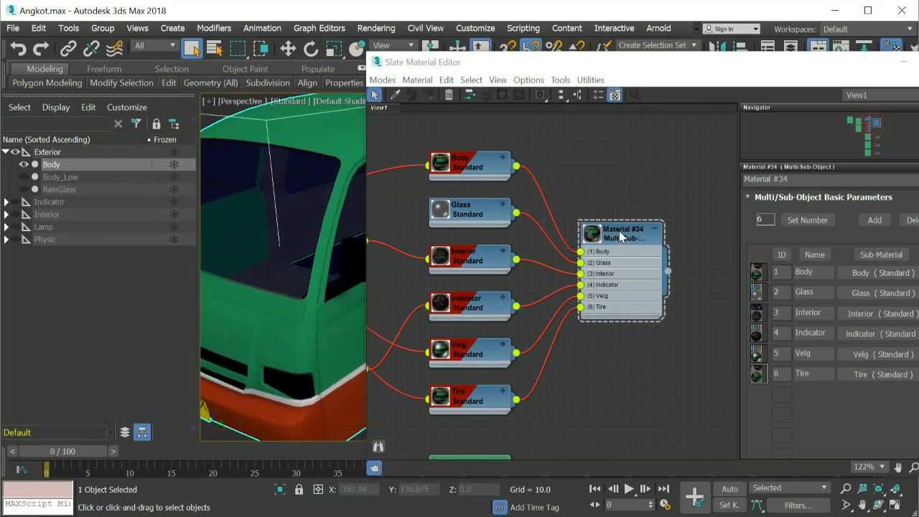
middle_drag(582, 177, 608, 183)
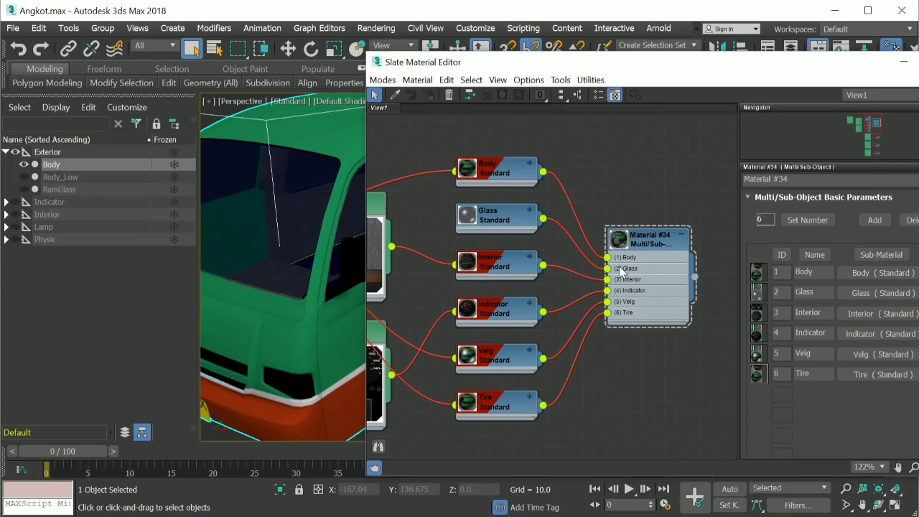
middle_drag(611, 188, 658, 170)
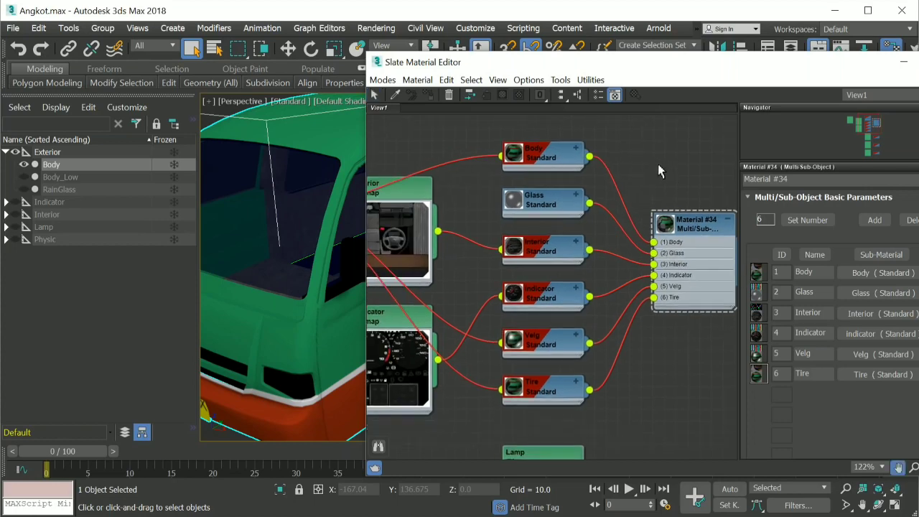
Look over the bitmap and sub-material nodes of the van once more and close the Slate Material Editor.
middle_drag(487, 264, 521, 260)
scroll(571, 262, down, 2)
drag(781, 70, 605, 95)
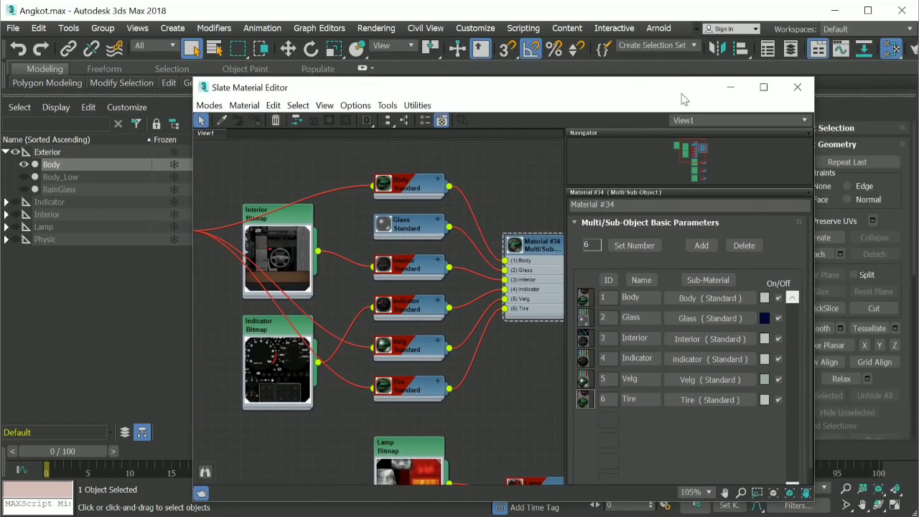
click(797, 87)
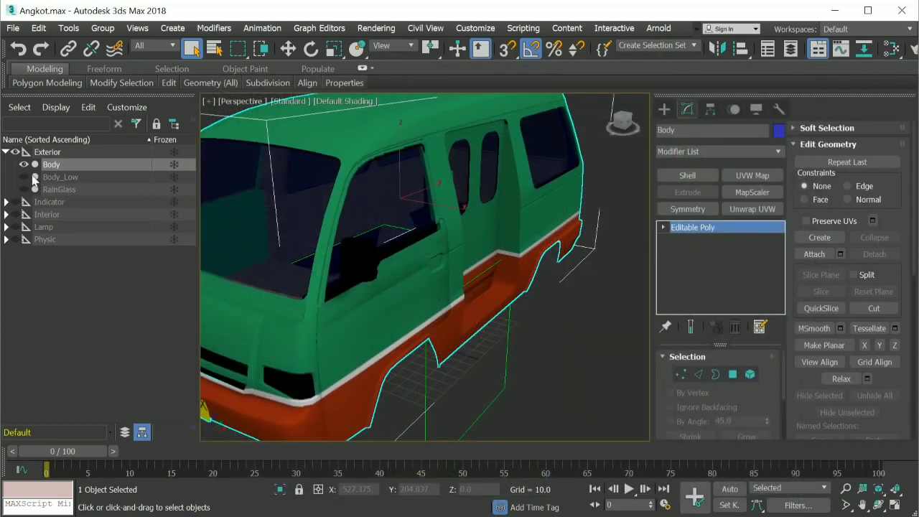
Display Body_Low instead of Body and inspect the simplified shell with its open door and window areas.
click(26, 178)
click(25, 166)
click(58, 177)
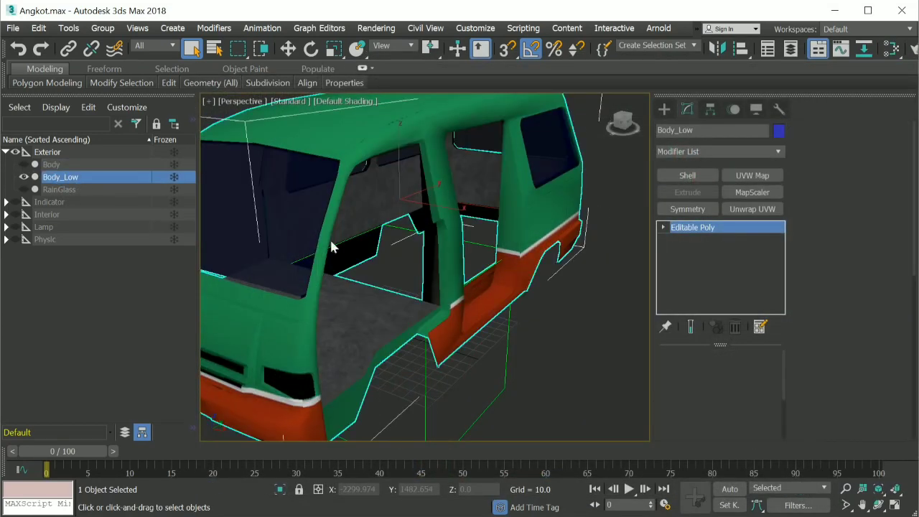
alt+middle_drag(334, 246, 435, 279)
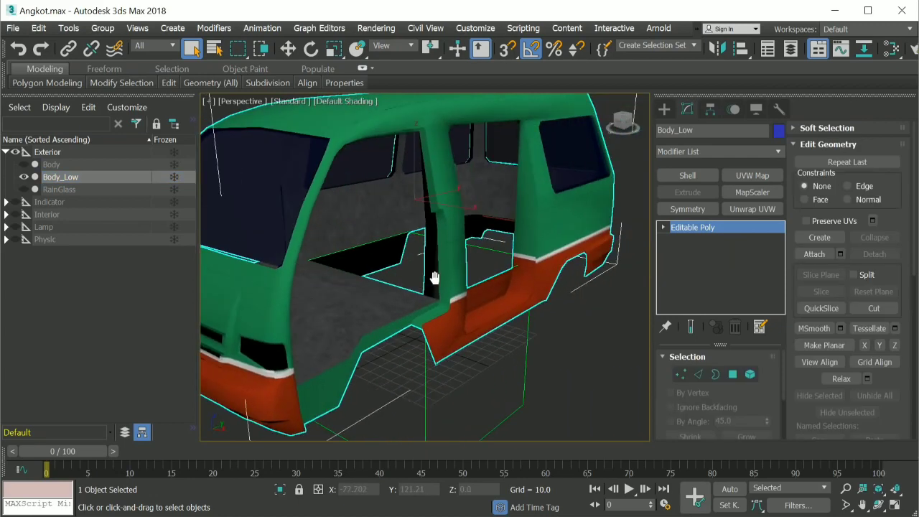
scroll(438, 279, down, 3)
scroll(391, 254, up, 3)
scroll(391, 253, down, 5)
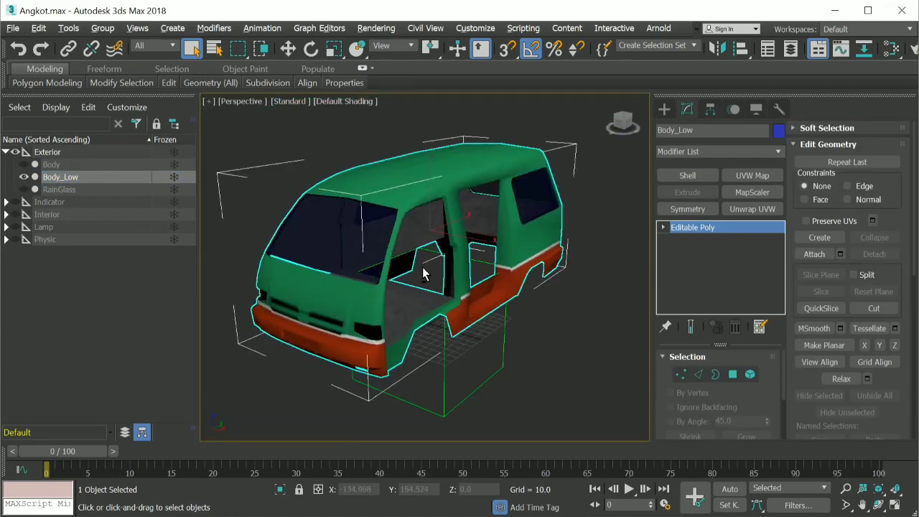
click(425, 268)
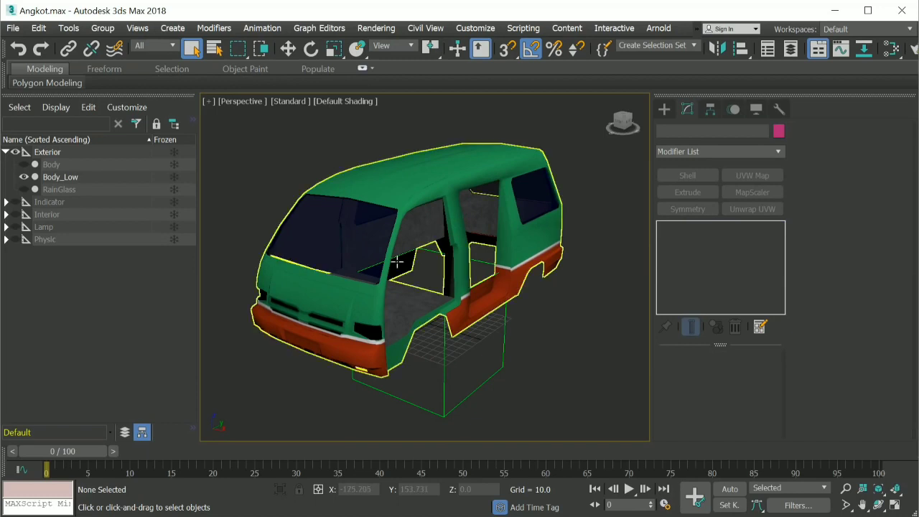
scroll(406, 260, up, 4)
scroll(410, 258, down, 4)
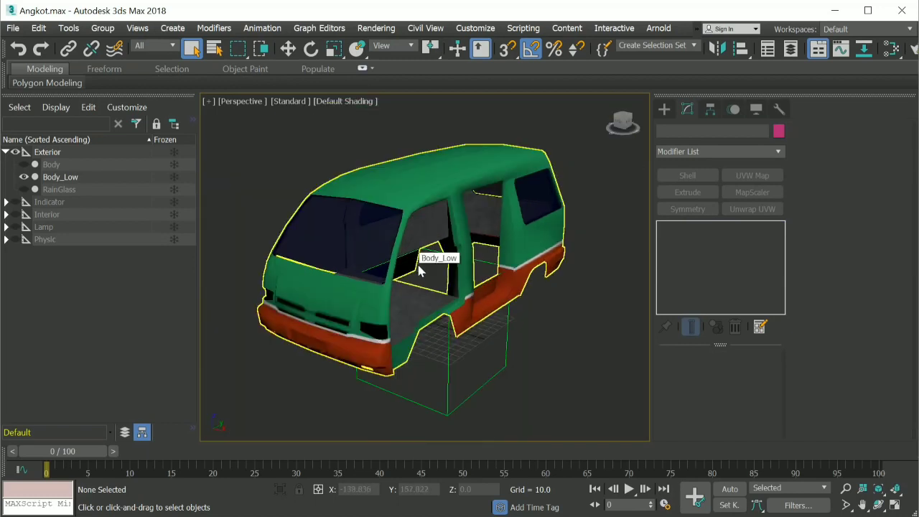
Make Body visible alongside Body_Low and toggle each one's visibility to compare the detailed and simplified shells.
click(23, 165)
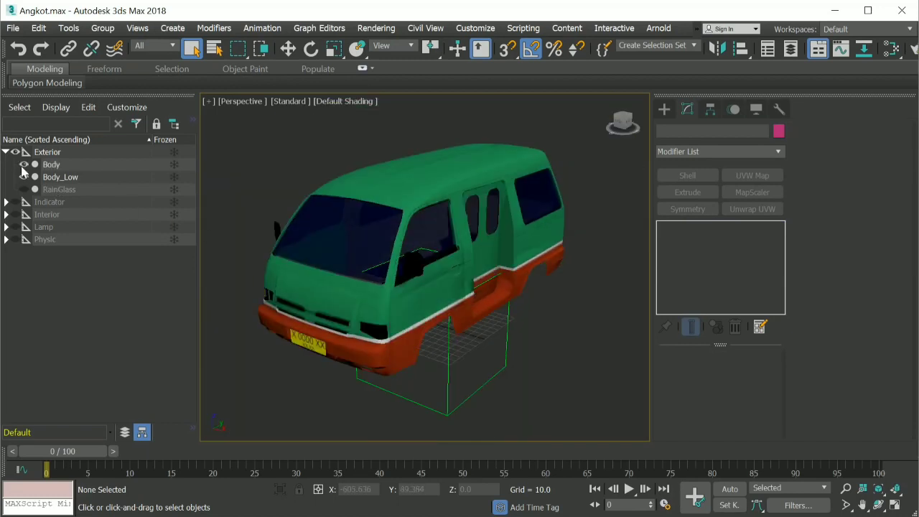
click(23, 177)
click(23, 177)
click(24, 164)
click(24, 164)
click(24, 164)
click(24, 165)
click(23, 176)
click(24, 177)
scroll(434, 298, up, 5)
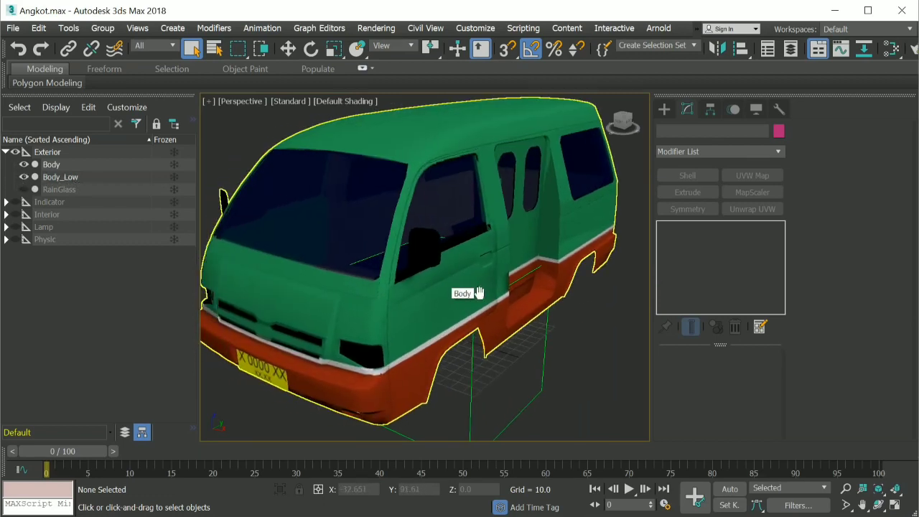
Select Body for a closer look, alternate the display of Body and Body_Low, and finish with both hidden.
scroll(478, 292, up, 1)
click(376, 296)
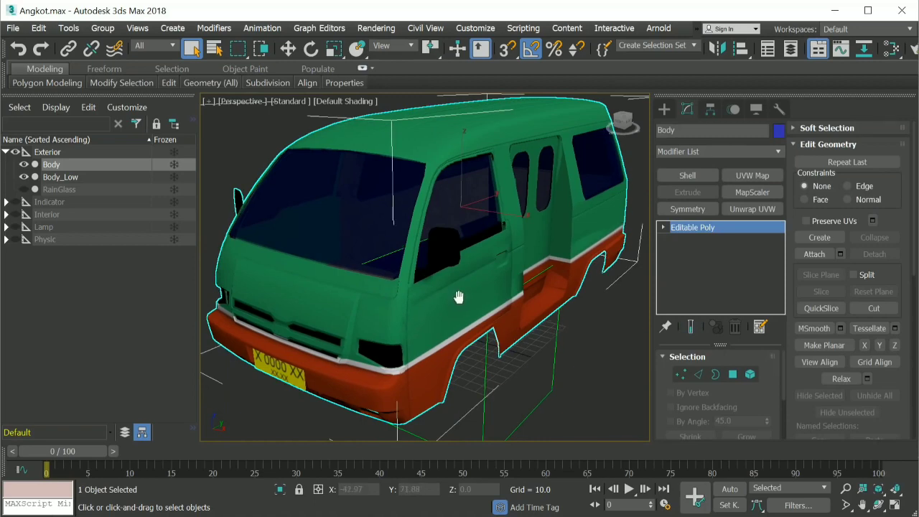
scroll(463, 301, up, 2)
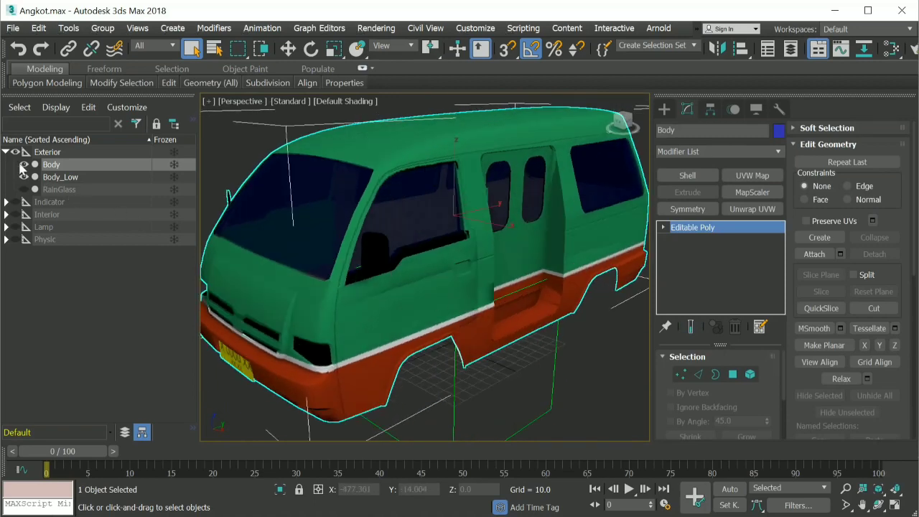
click(23, 164)
click(23, 177)
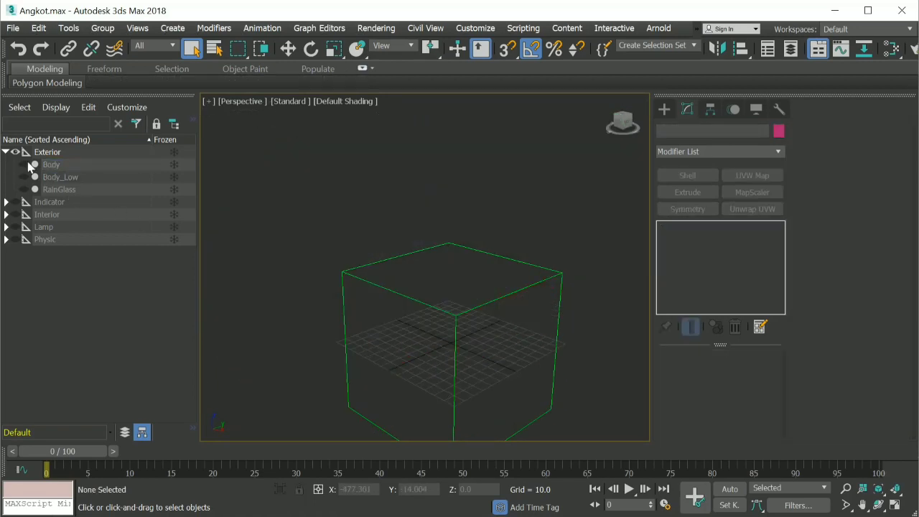
click(23, 165)
click(24, 176)
click(24, 164)
click(24, 176)
click(24, 176)
click(24, 164)
click(24, 176)
click(24, 164)
Show only the RainGlass object of the Exterior group and select it.
click(24, 189)
click(55, 190)
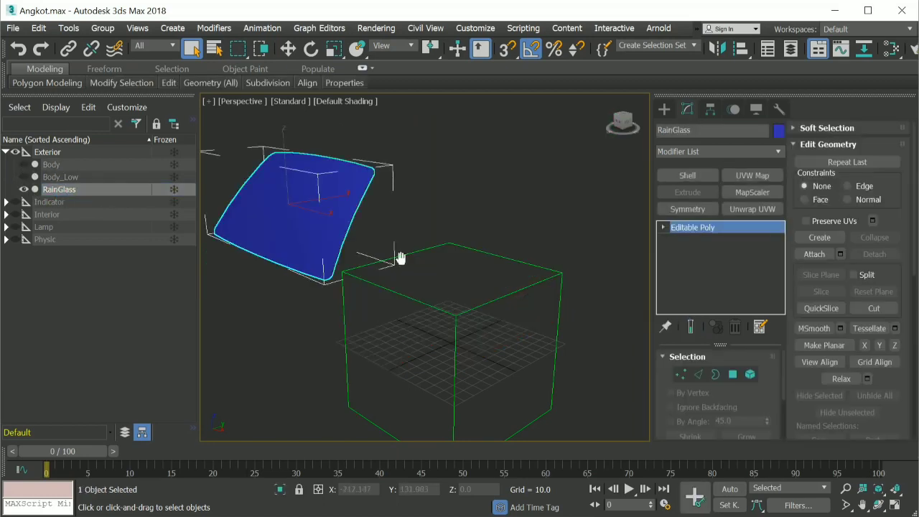
mouse_move(400, 256)
middle_down()
mouse_move(439, 261)
mouse_move(415, 246)
middle_up()
Unhide all objects and inspect how the RainGlass mesh fits over the van's windshield.
right_click(414, 246)
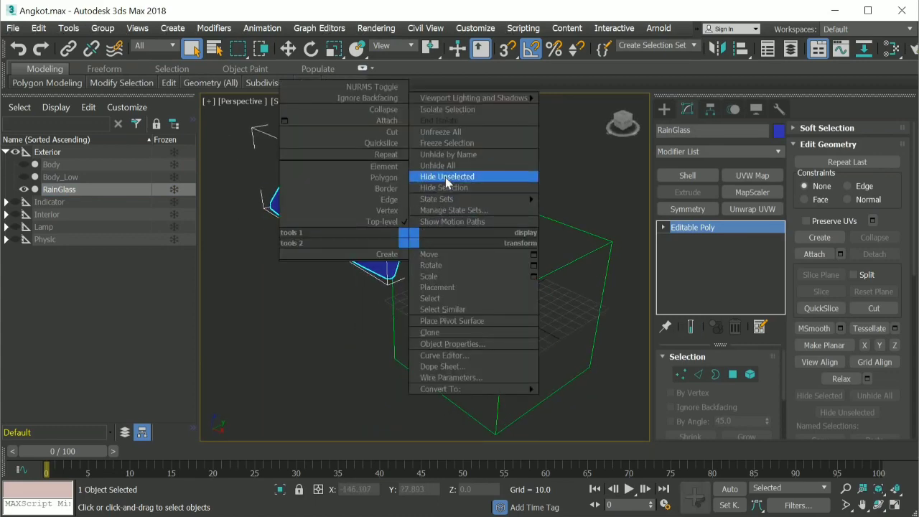
click(459, 178)
middle_drag(325, 199, 330, 210)
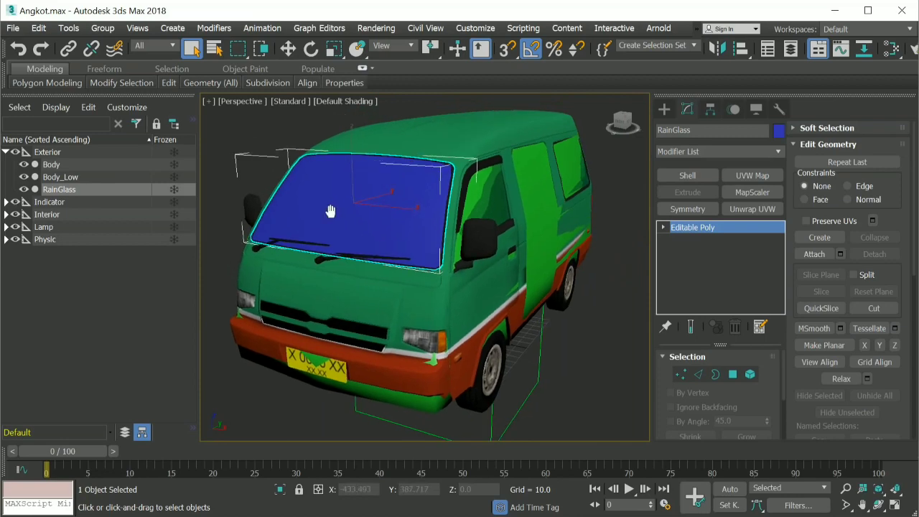
scroll(413, 240, up, 5)
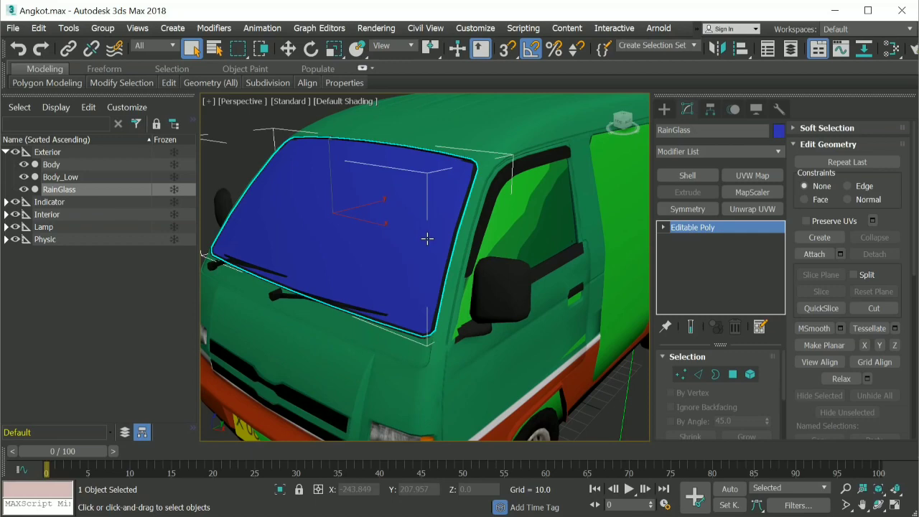
alt+middle_drag(430, 237, 447, 252)
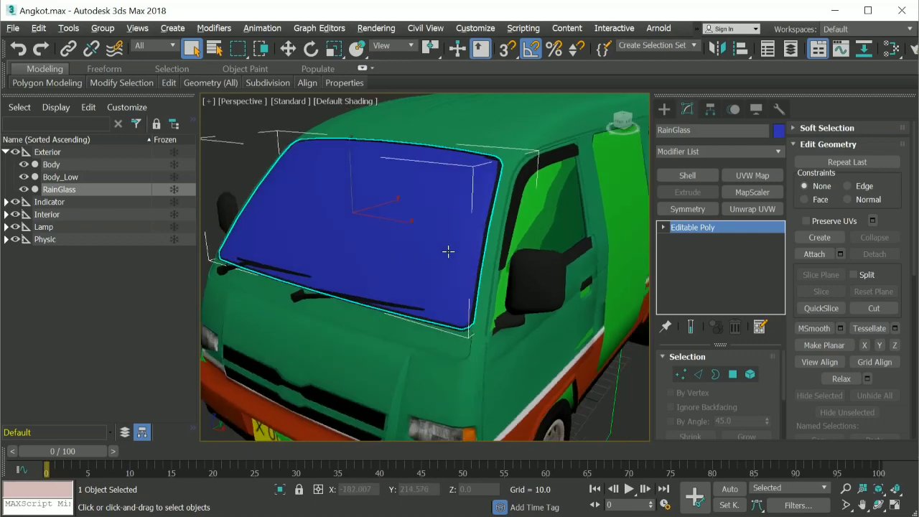
middle_drag(370, 227, 360, 219)
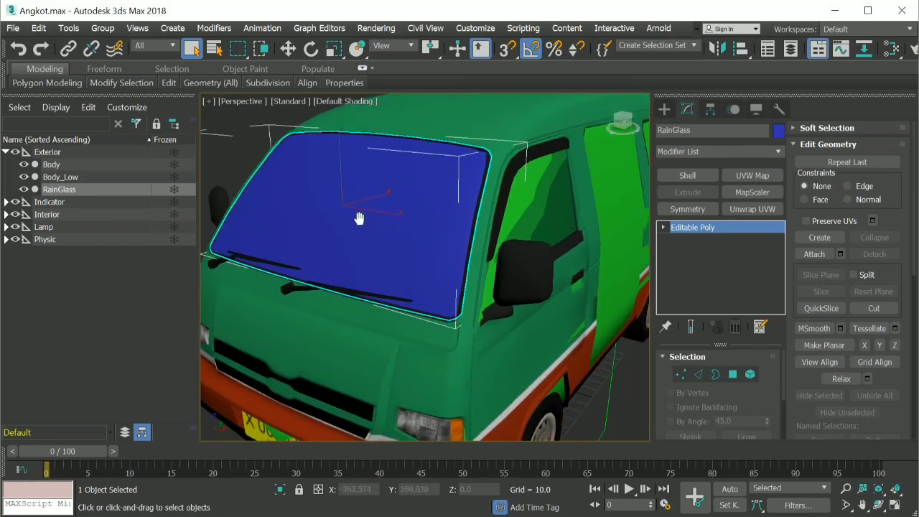
Check the Lamp and Indicator_Glow material nodes in the Slate Material Editor, close it and return to the windshield.
key(m)
middle_drag(353, 353, 394, 263)
scroll(402, 277, down, 6)
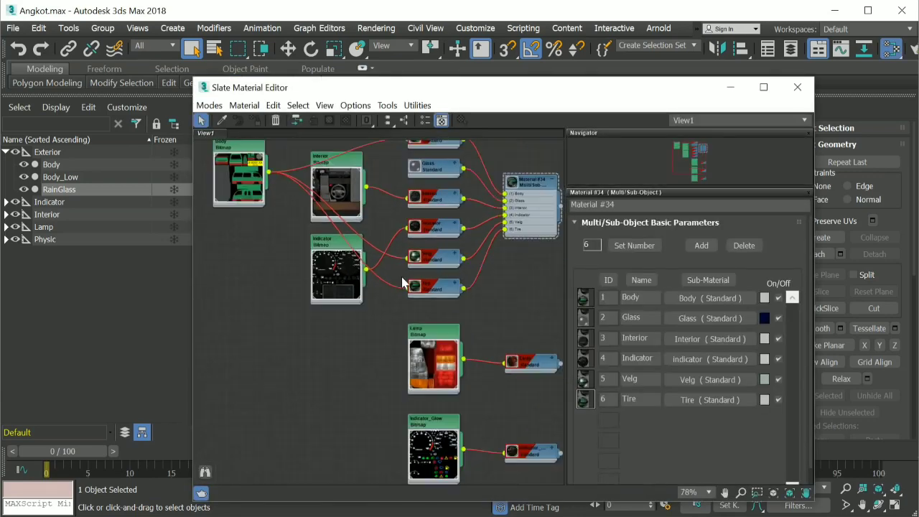
key(m)
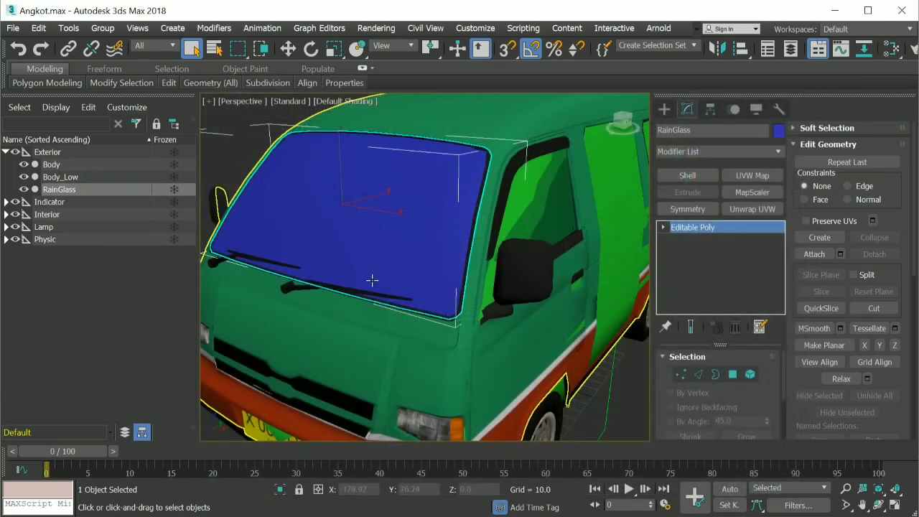
mouse_move(402, 261)
alt+middle_down()
mouse_move(426, 268)
mouse_move(402, 266)
mouse_move(416, 264)
alt+middle_up()
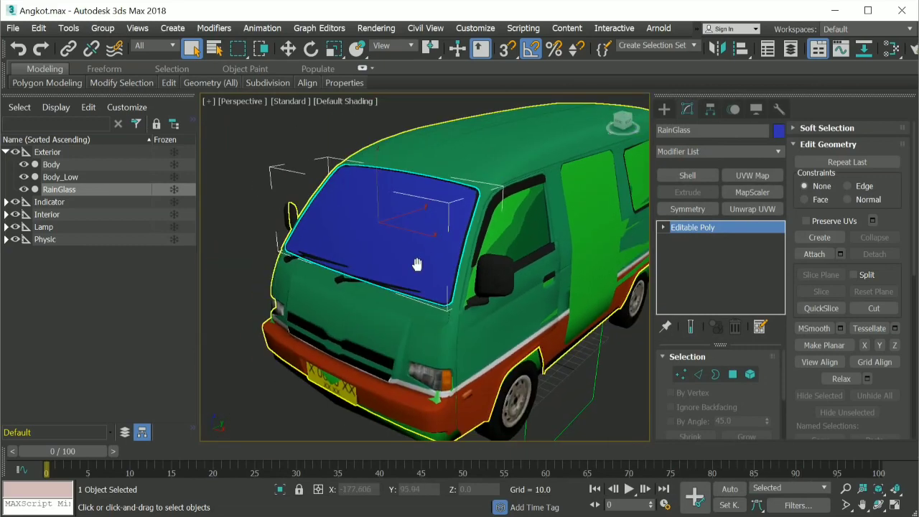
Collapse the Exterior group and isolate the expanded Indicator group with all its child objects by hiding everything unselected.
click(230, 217)
click(6, 151)
click(6, 164)
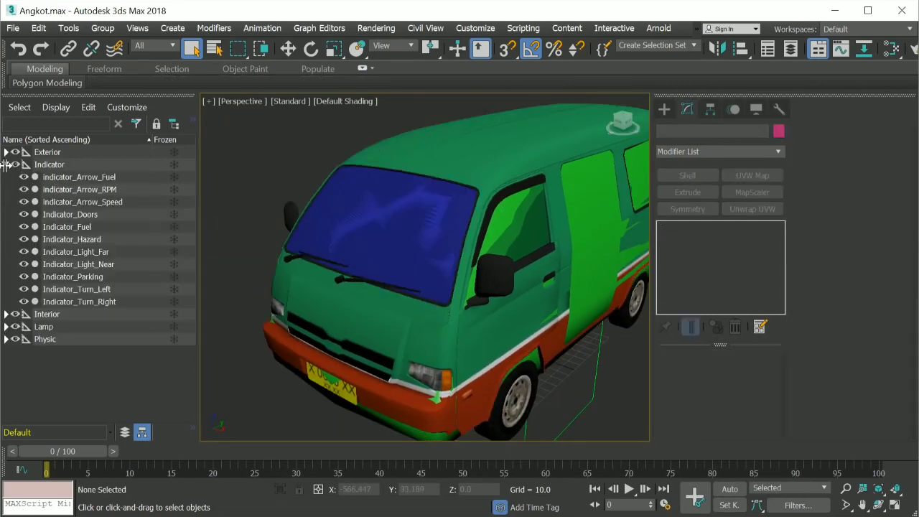
click(78, 167)
double_click(72, 164)
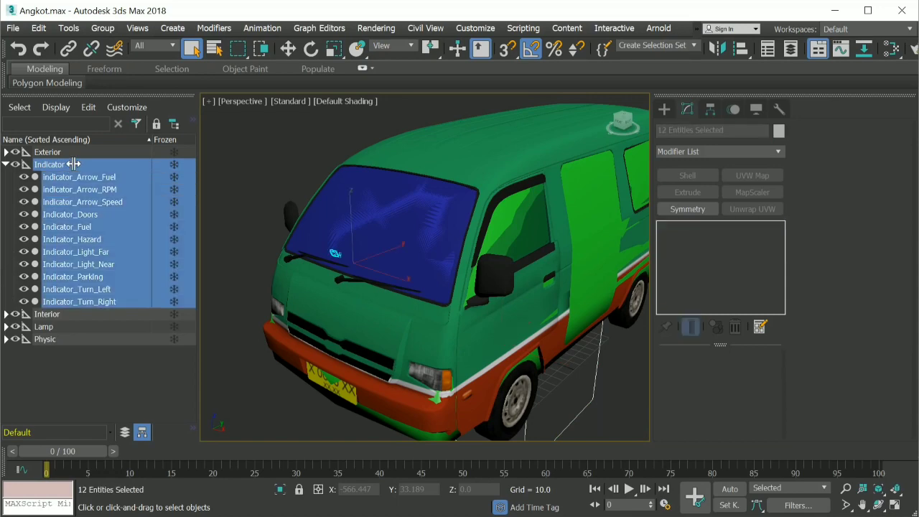
right_click(378, 217)
click(427, 154)
Select only the child objects of the Indicator group and frame them to inspect the warning symbols and gauge needles.
scroll(349, 258, up, 5)
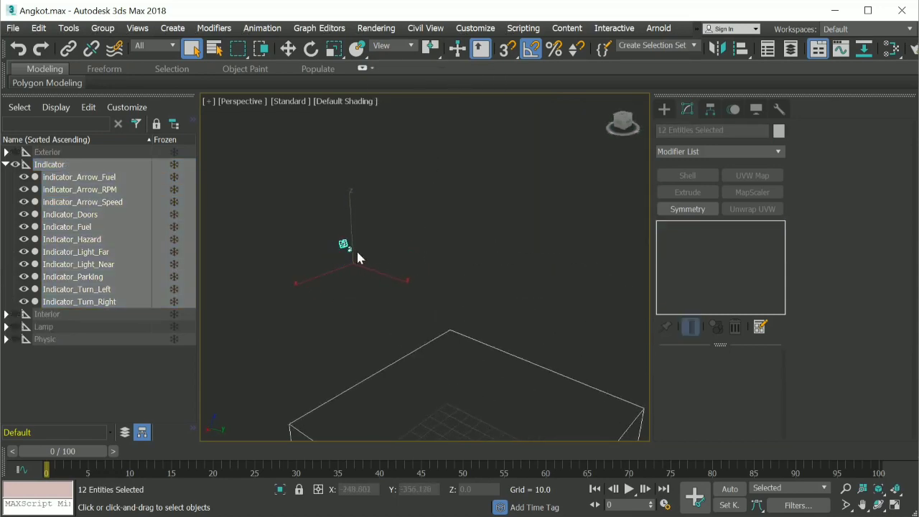
click(429, 283)
drag(323, 222, 395, 281)
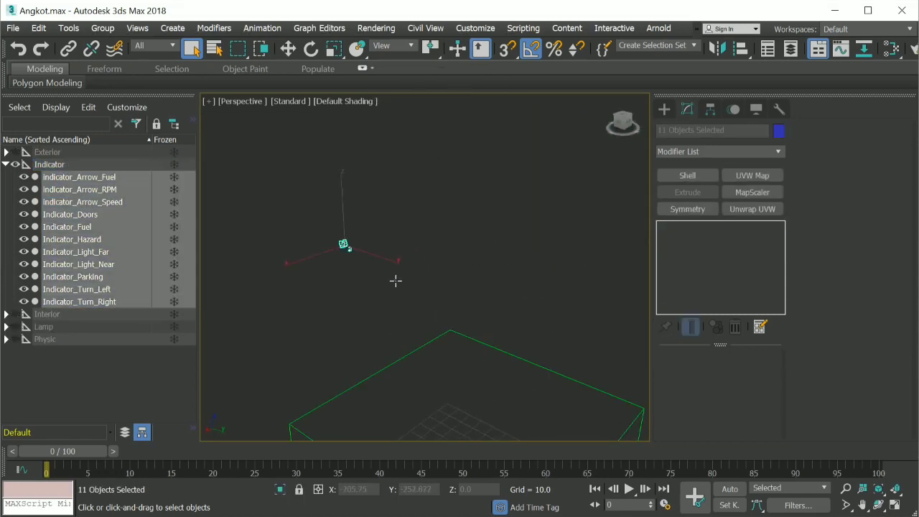
key(z)
alt+middle_drag(412, 271, 375, 253)
scroll(376, 223, up, 2)
scroll(390, 250, down, 2)
scroll(372, 230, up, 2)
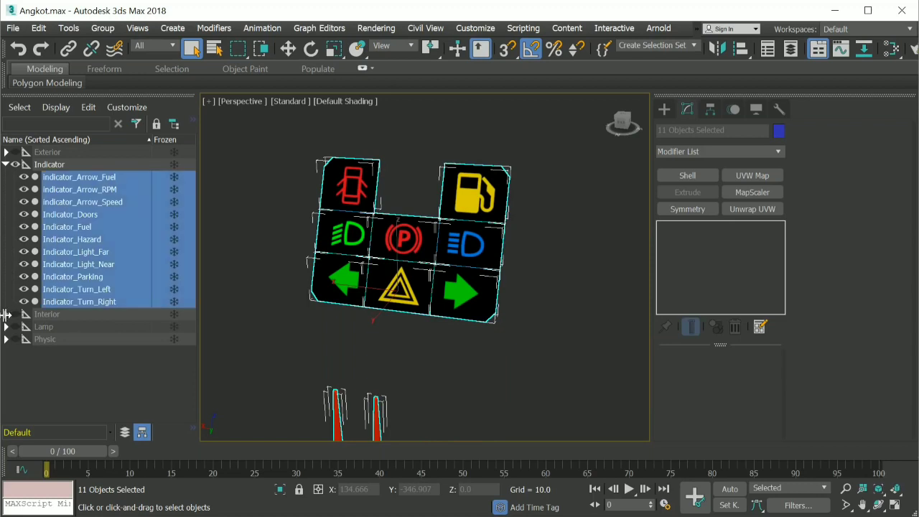
Expand the Interior group and show the Interiors mesh to view the indicators in place on the instrument cluster.
click(6, 314)
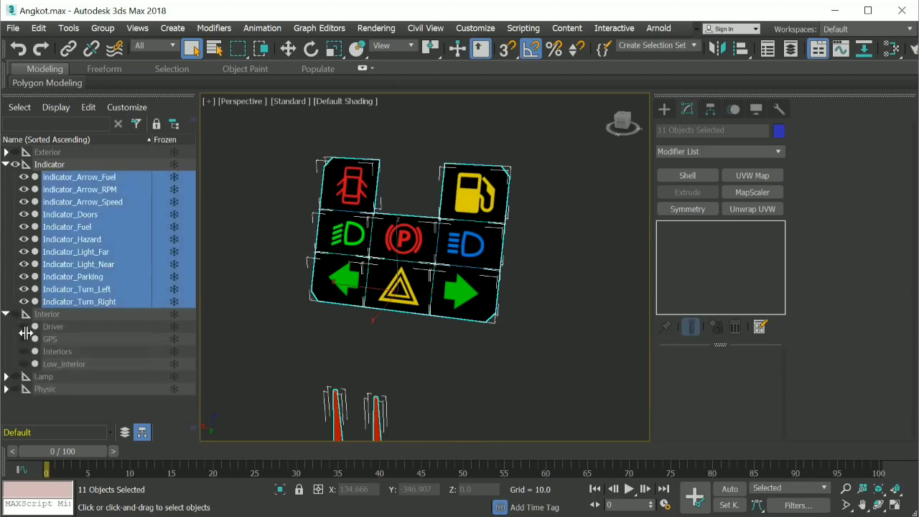
click(25, 351)
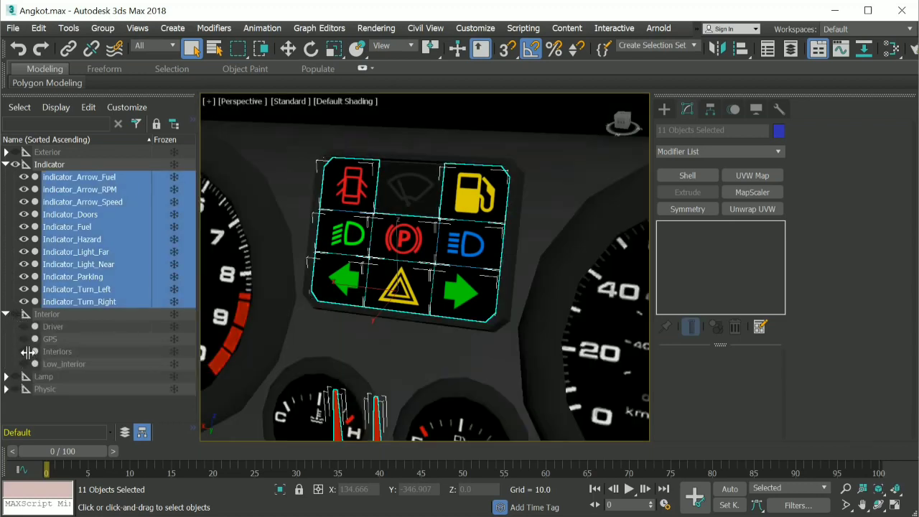
alt+middle_drag(484, 284, 449, 282)
scroll(475, 289, down, 3)
middle_drag(475, 304, 486, 284)
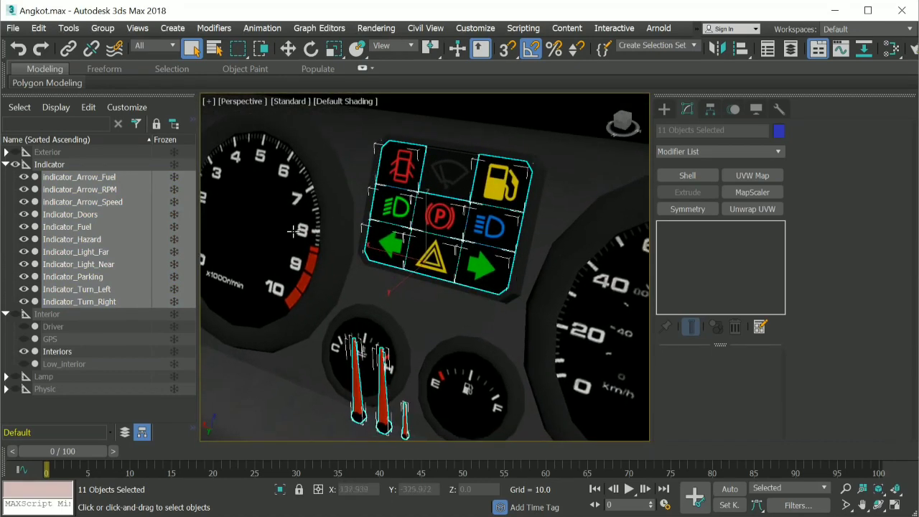
Check the indicator meshes in wireframe, clear the selection and return to shaded display.
key(F3)
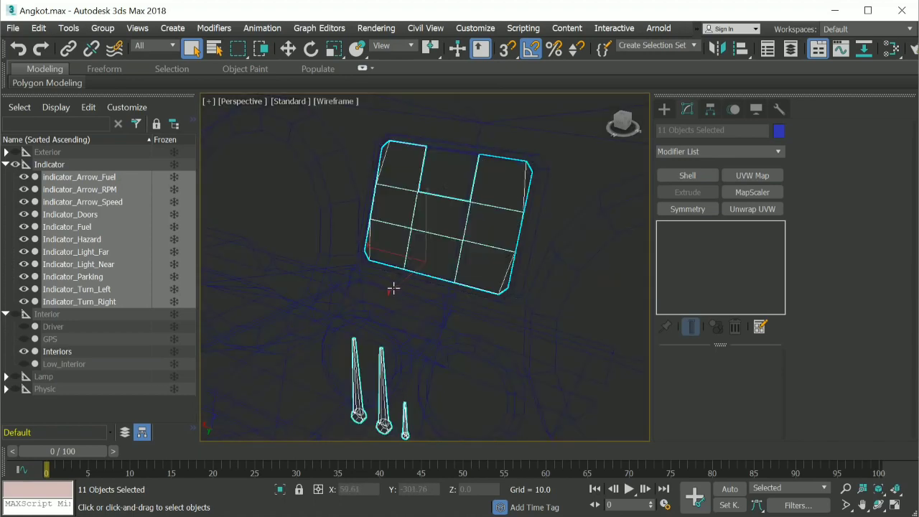
click(300, 204)
key(F3)
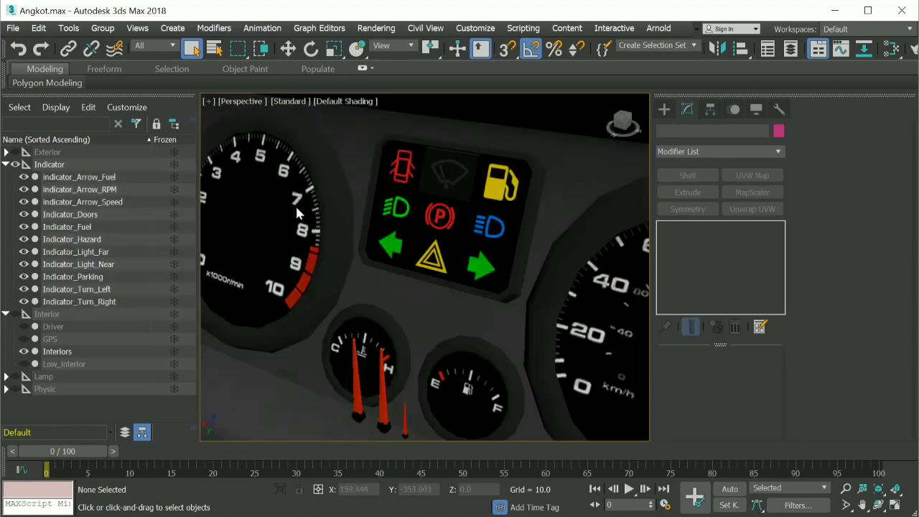
Toggle the visibility of Indicator_Doors repeatedly to demonstrate the door warning light switching off and on.
click(23, 178)
click(24, 214)
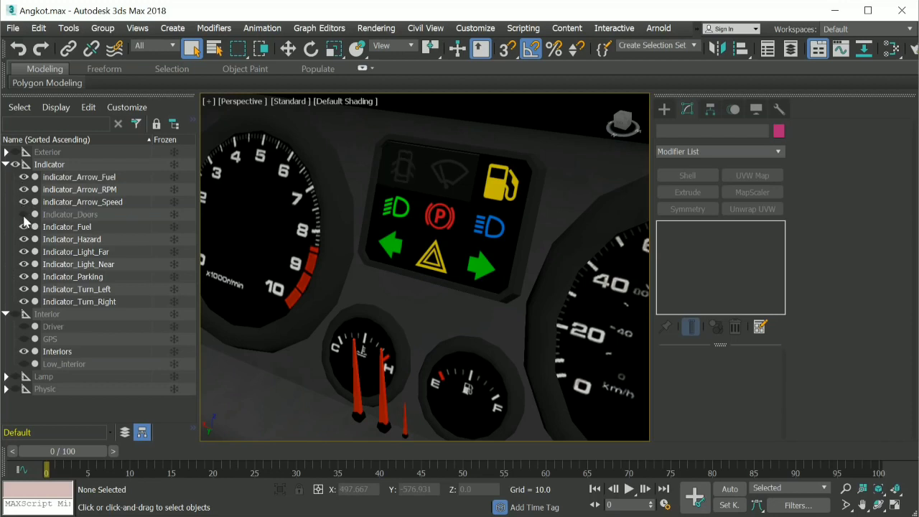
click(24, 214)
click(24, 215)
click(24, 215)
click(24, 214)
click(23, 214)
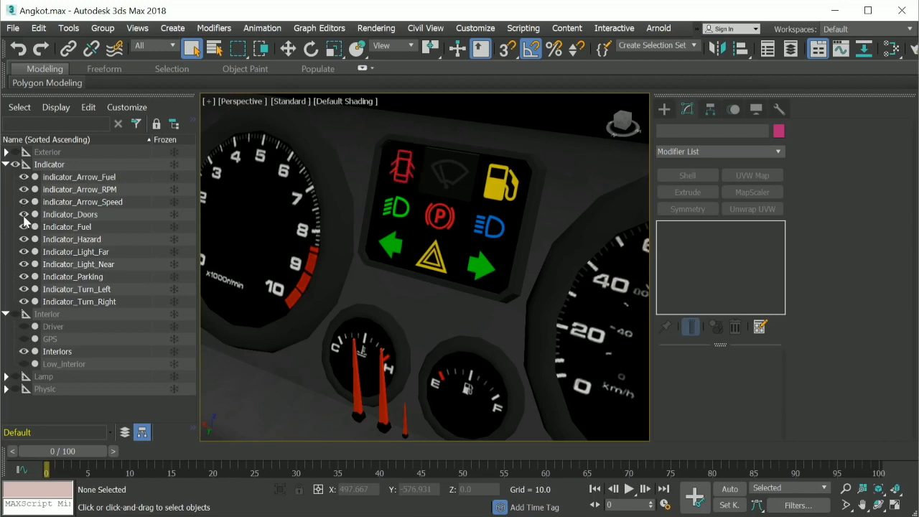
click(23, 215)
click(24, 215)
Toggle the visibility of Indicator_Fuel to demonstrate the fuel warning light, leaving it shown.
click(24, 227)
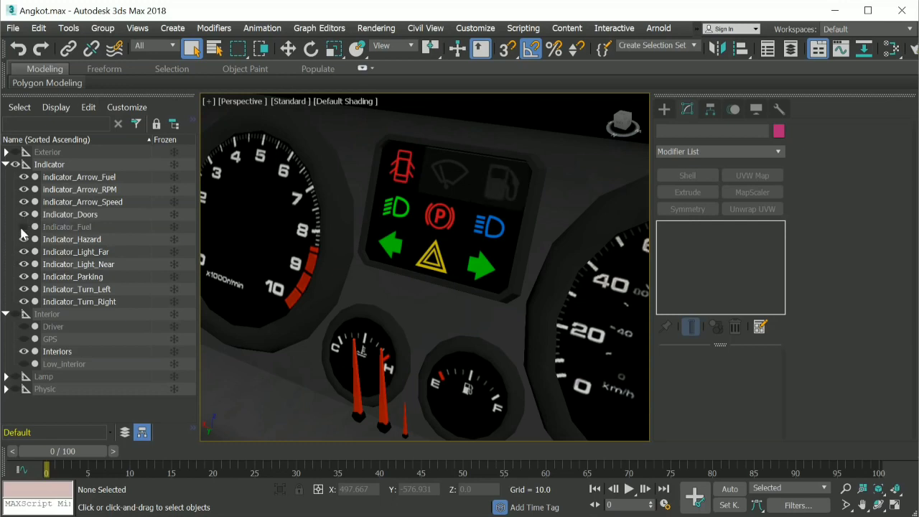
click(23, 226)
click(24, 227)
click(23, 227)
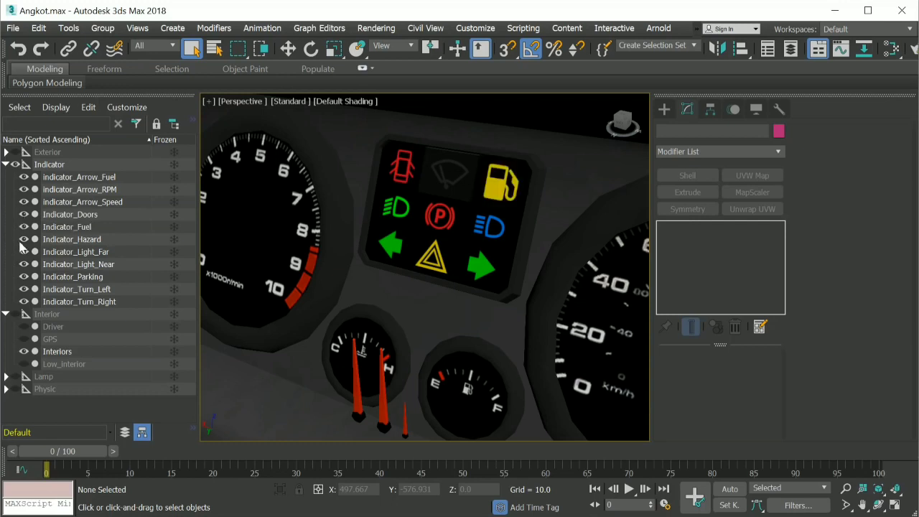
Toggle the visibility of Indicator_Hazard and Indicator_Light_Far off and on to demonstrate the hazard and high-beam warning lights.
click(23, 240)
click(23, 240)
click(24, 252)
click(24, 252)
Select the Indicator_Arrow_Speed needle and examine the gauge needles below the warning light panel.
middle_drag(380, 319, 361, 187)
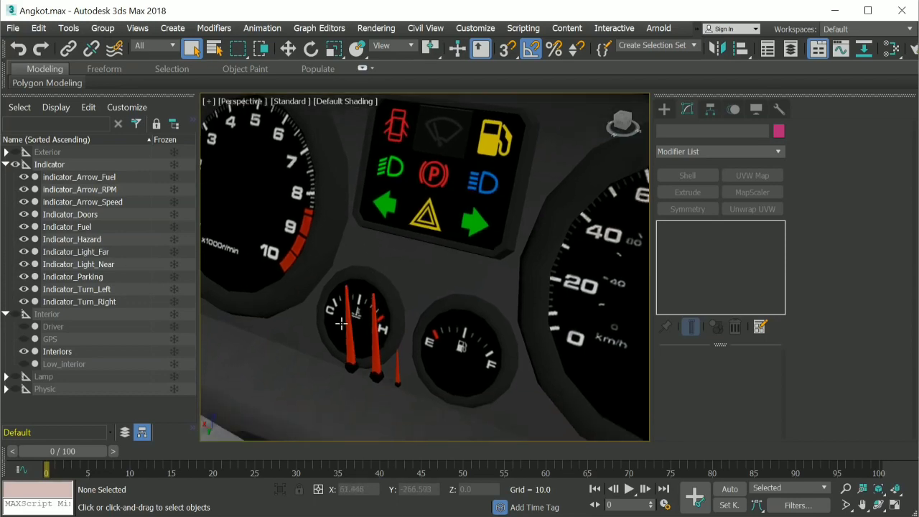
click(348, 328)
scroll(365, 352, up, 4)
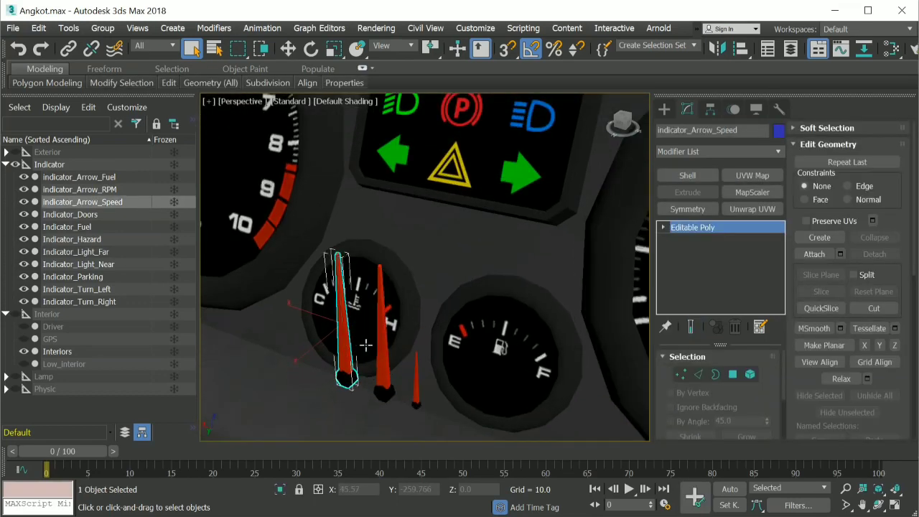
alt+middle_drag(374, 353, 394, 356)
scroll(379, 349, down, 2)
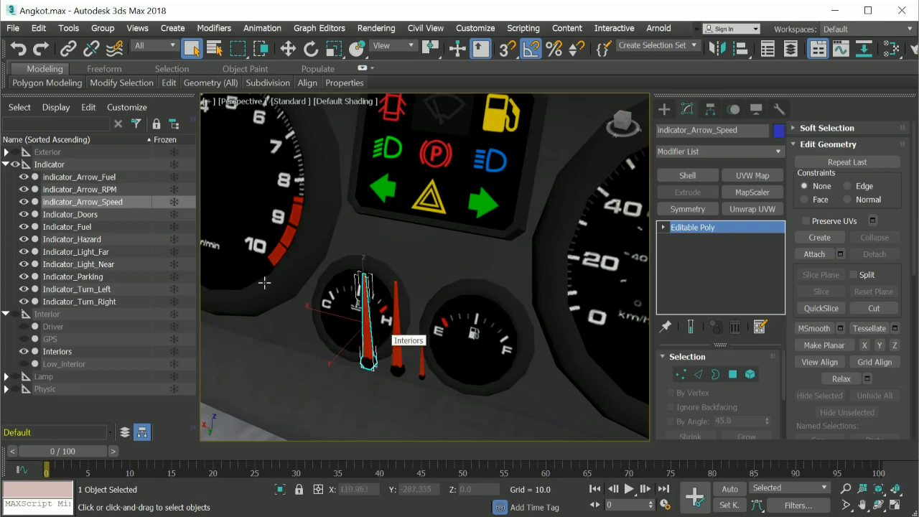
Select all objects from Indicator_Arrow_Fuel to Indicator_Turn_Right and check the Indicator_Glow material in the Slate Material Editor.
click(52, 177)
shift+click(93, 302)
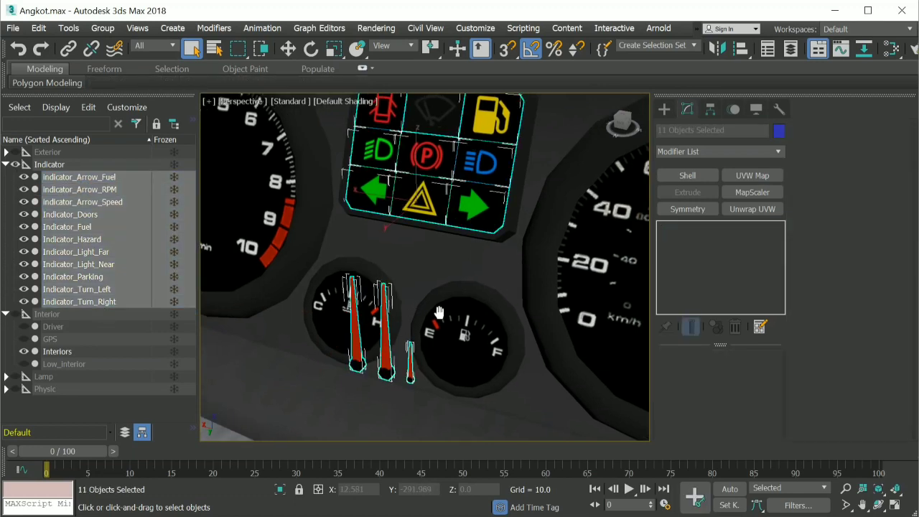
key(m)
scroll(431, 337, up, 5)
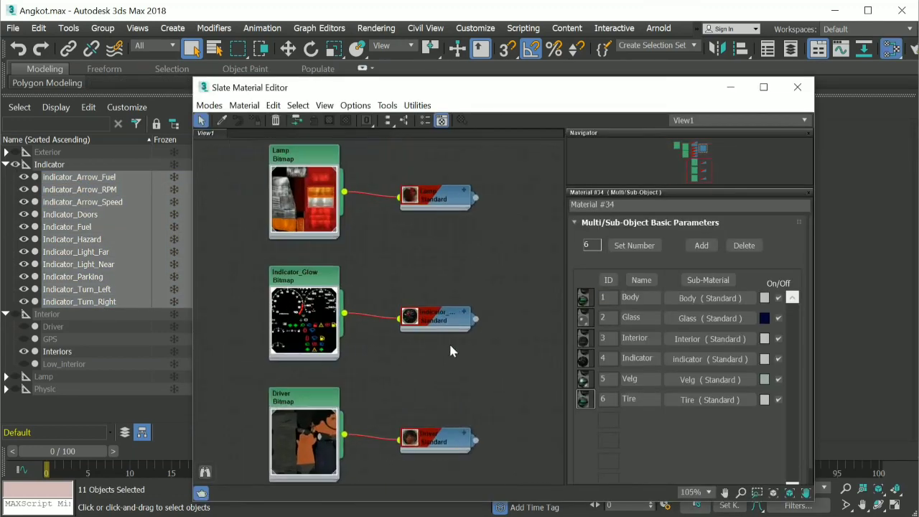
scroll(450, 351, up, 2)
double_click(430, 314)
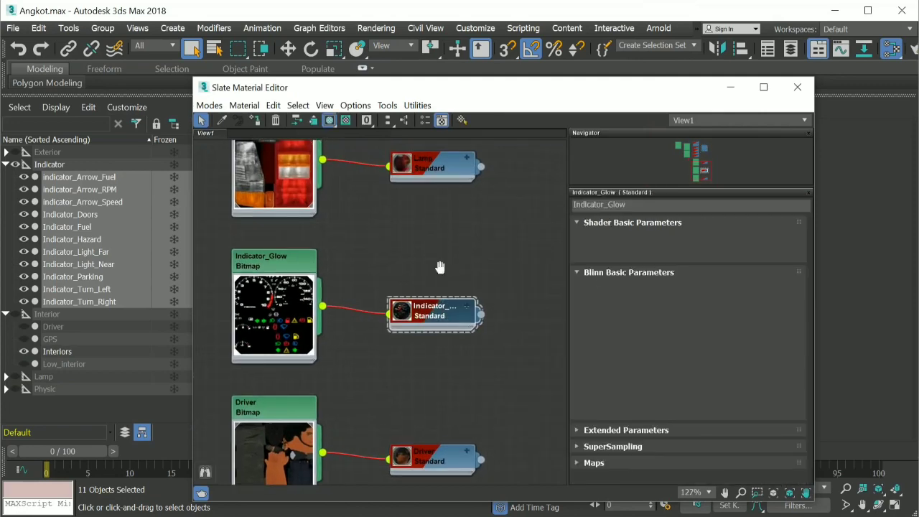
click(797, 87)
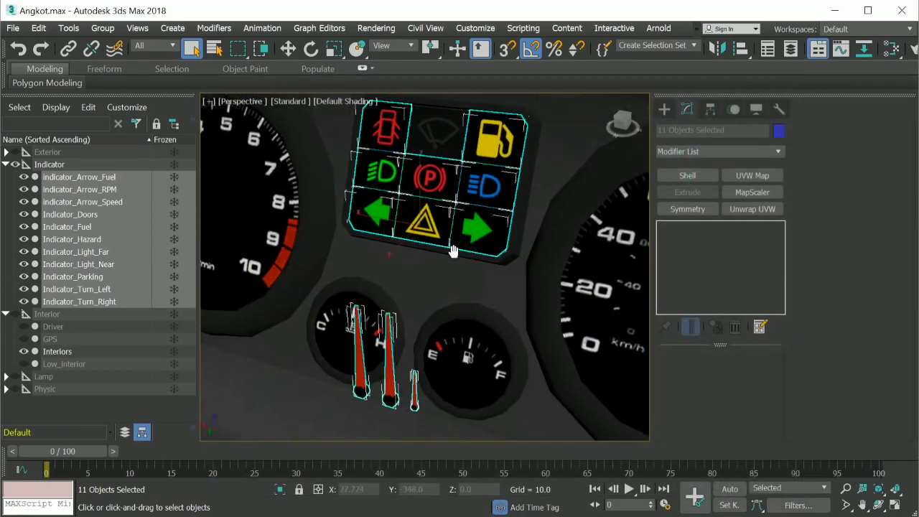
middle_drag(452, 250, 454, 280)
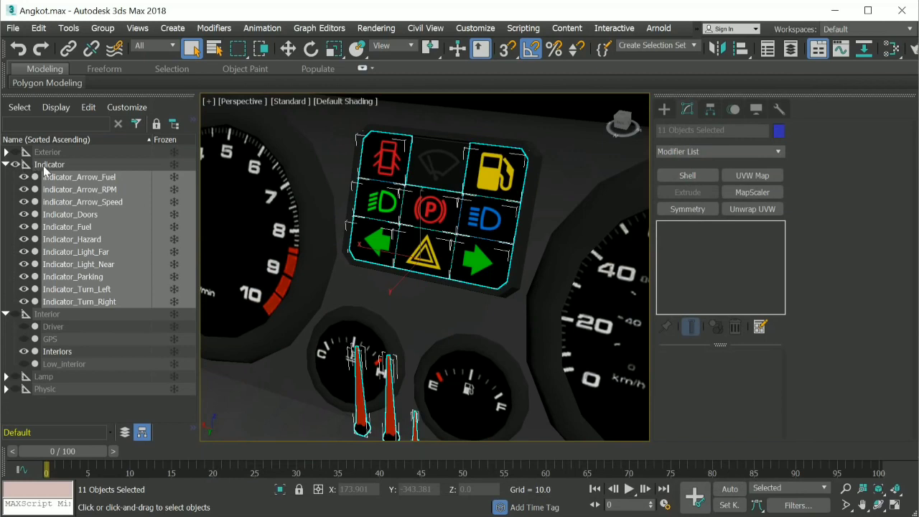
Select the Indicator dummy, collapse its group and unhide all objects in the scene.
click(44, 166)
click(6, 165)
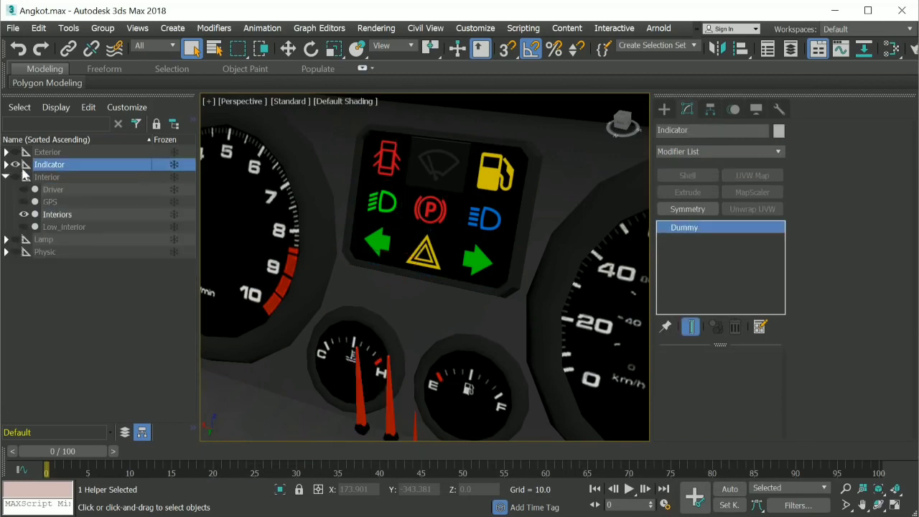
right_click(318, 196)
click(344, 133)
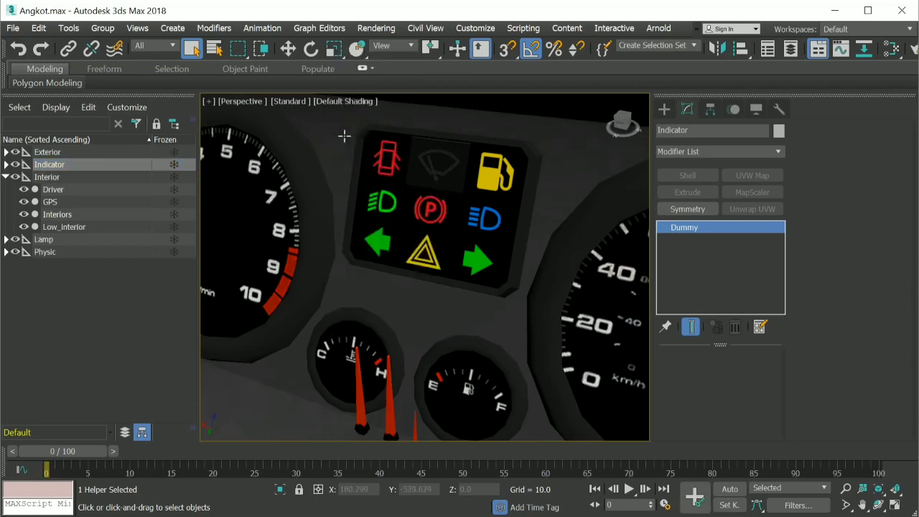
Select the Interior dummy with its children, hide everything else and clear the selection.
double_click(48, 177)
right_click(392, 215)
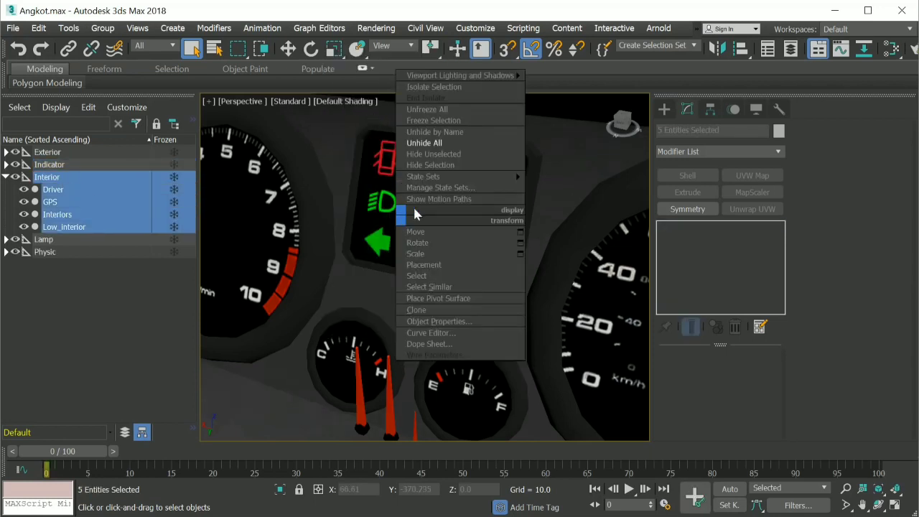
click(444, 155)
alt+middle_drag(435, 177, 430, 186)
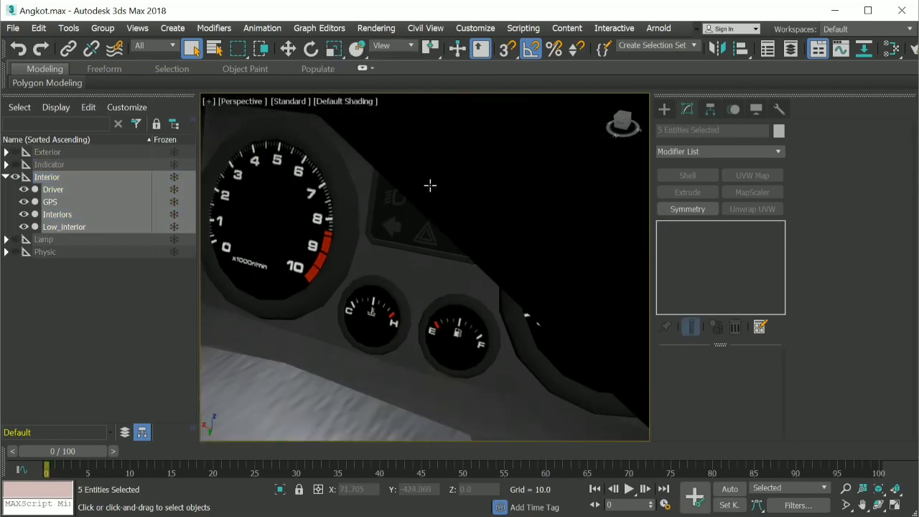
key(z)
alt+middle_drag(431, 226, 385, 237)
click(464, 315)
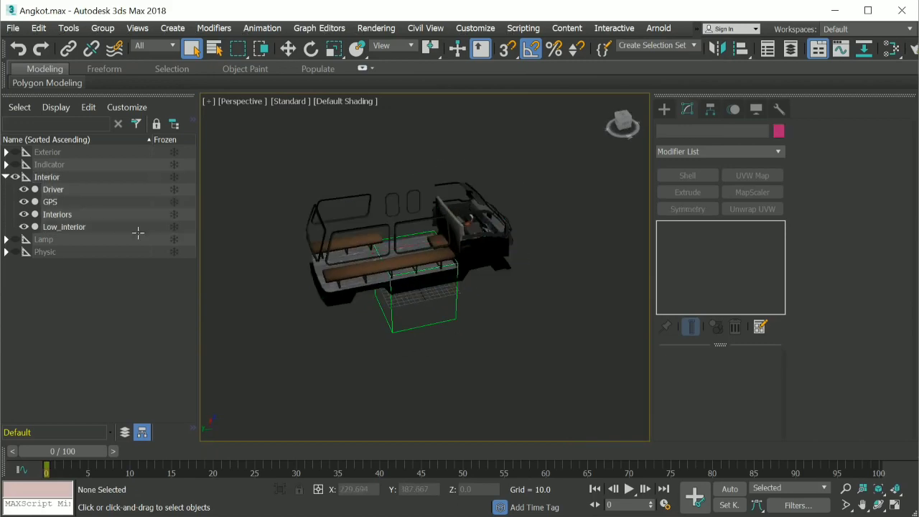
Select the Driver mesh, toggle its visibility off and on, and examine it from the front and from behind.
click(62, 190)
key(z)
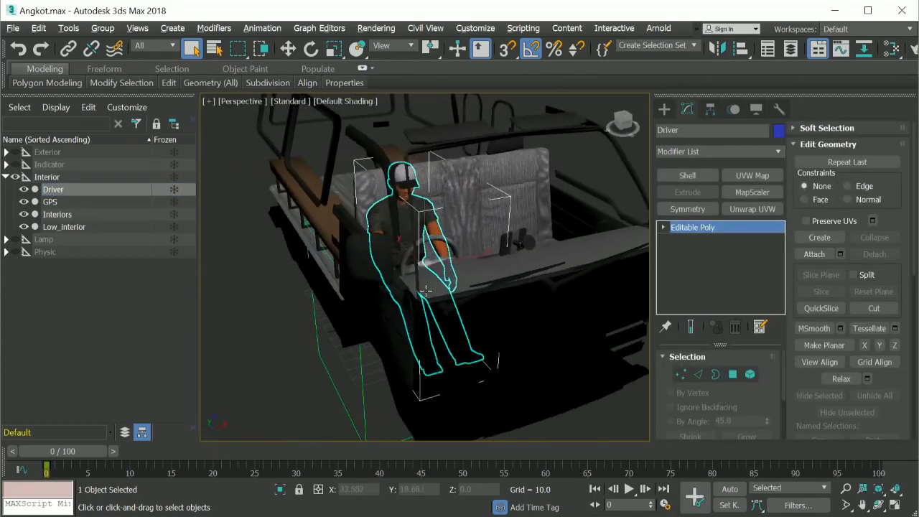
scroll(425, 291, up, 5)
alt+middle_drag(443, 240, 351, 227)
click(24, 190)
click(23, 190)
scroll(480, 244, up, 3)
scroll(480, 244, down, 3)
scroll(435, 215, up, 3)
scroll(450, 222, down, 2)
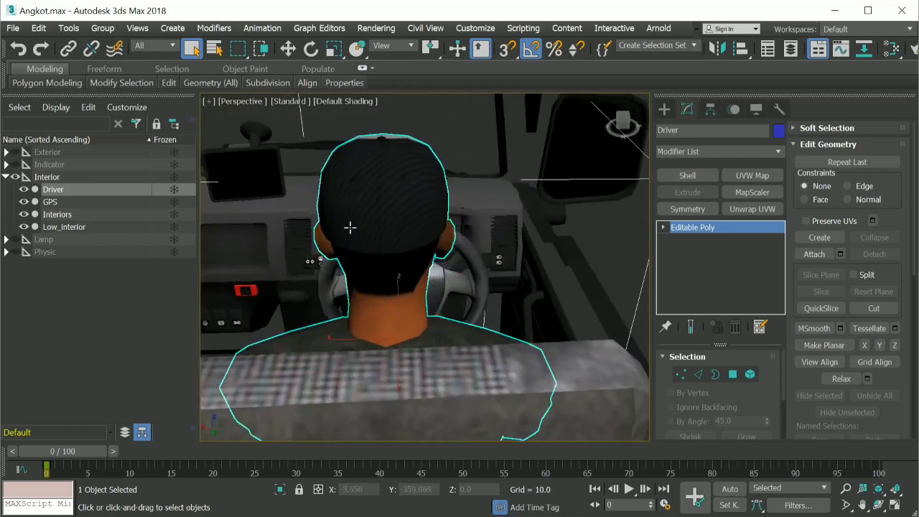
scroll(354, 199, up, 5)
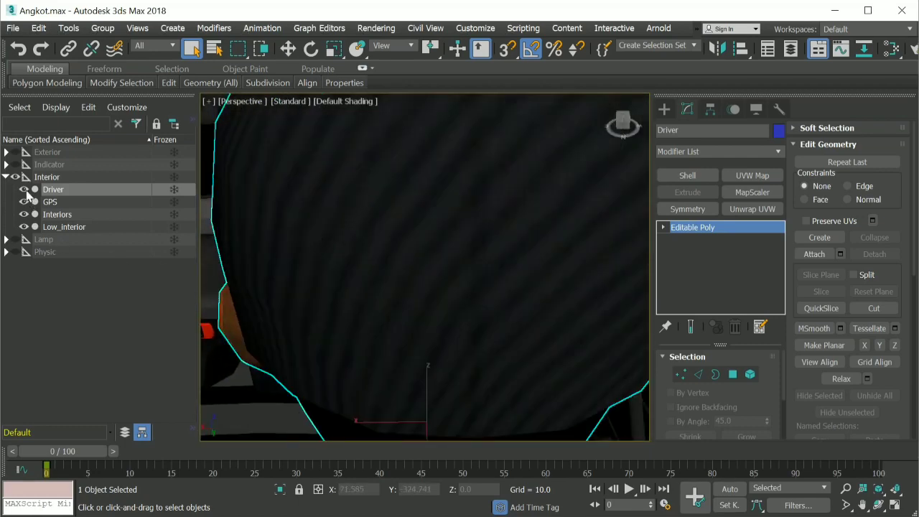
Hide the Driver to examine the unobstructed steering wheel and dashboard, and show the Driver again.
click(24, 189)
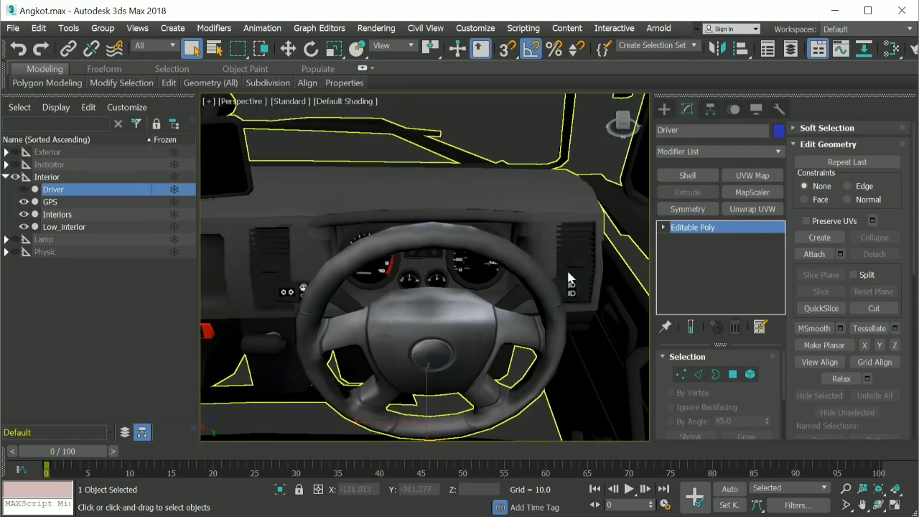
middle_drag(459, 239, 440, 279)
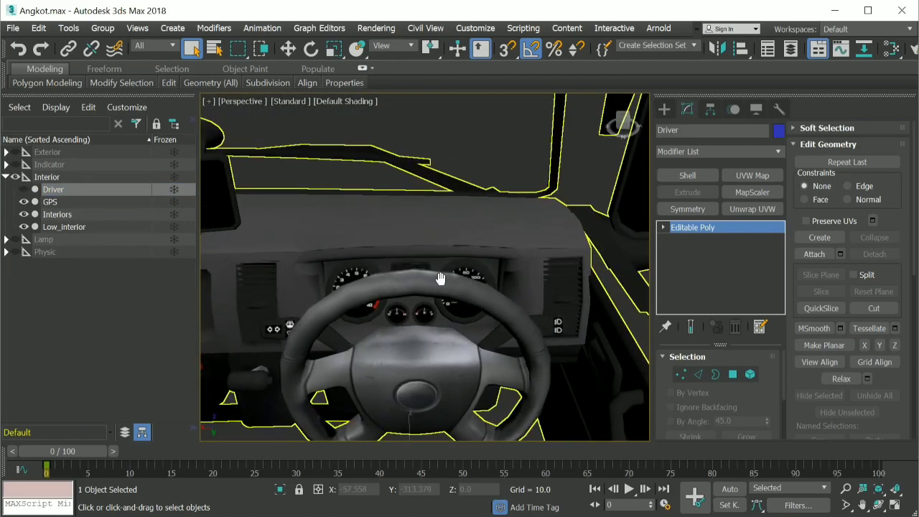
scroll(440, 278, down, 3)
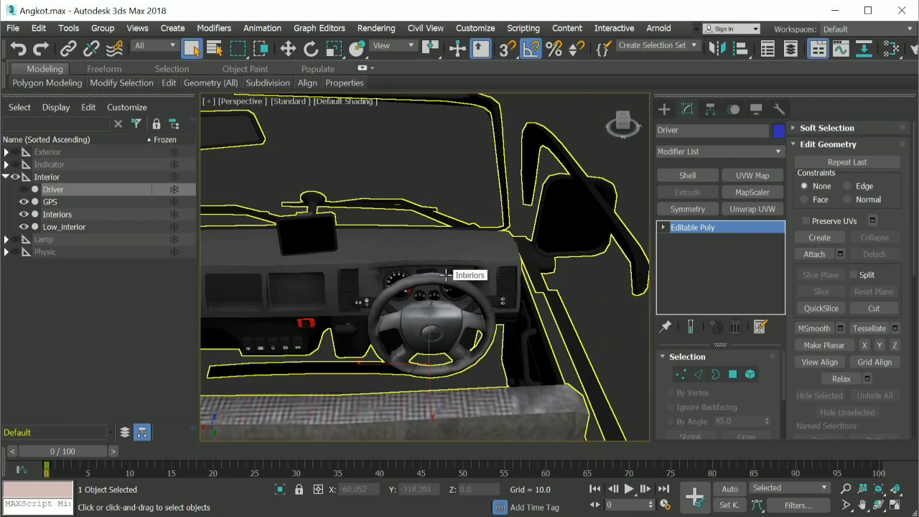
scroll(496, 312, up, 6)
scroll(498, 313, down, 6)
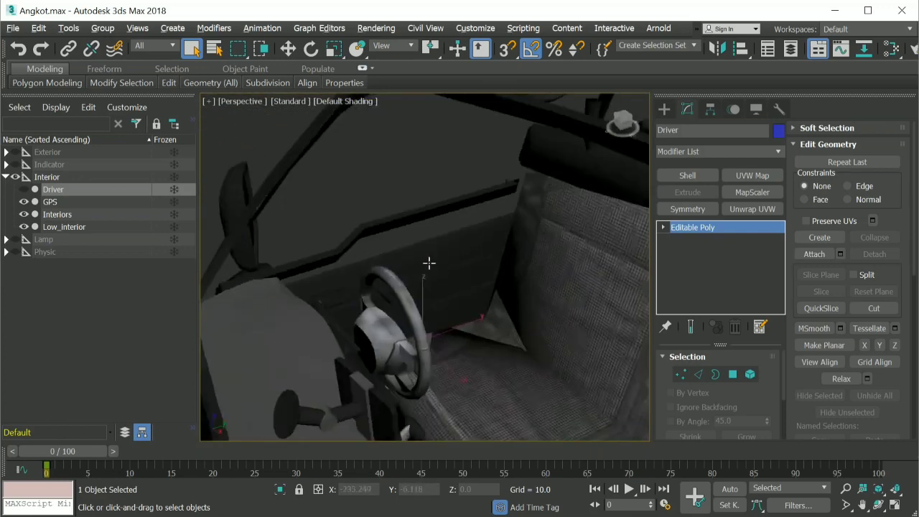
click(24, 189)
Select the GPS mesh and examine the screen surface up close.
click(37, 205)
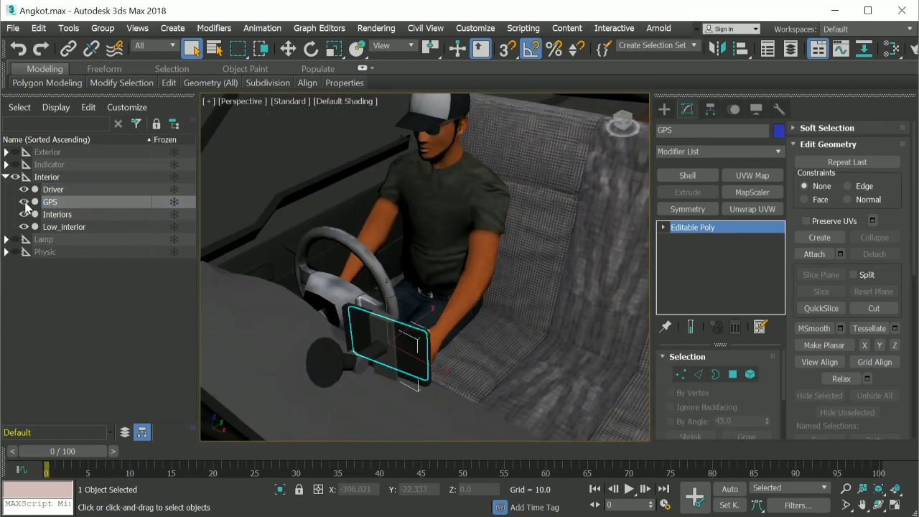
key(z)
alt+middle_drag(406, 268, 436, 266)
scroll(393, 258, up, 2)
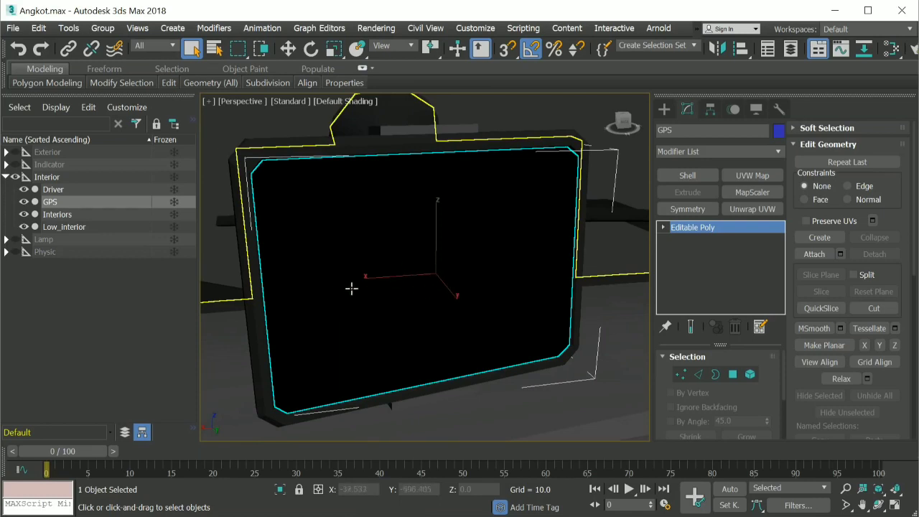
Isolate the Interiors mesh by hiding all unselected objects and display its edged faces around the steering wheel.
click(76, 214)
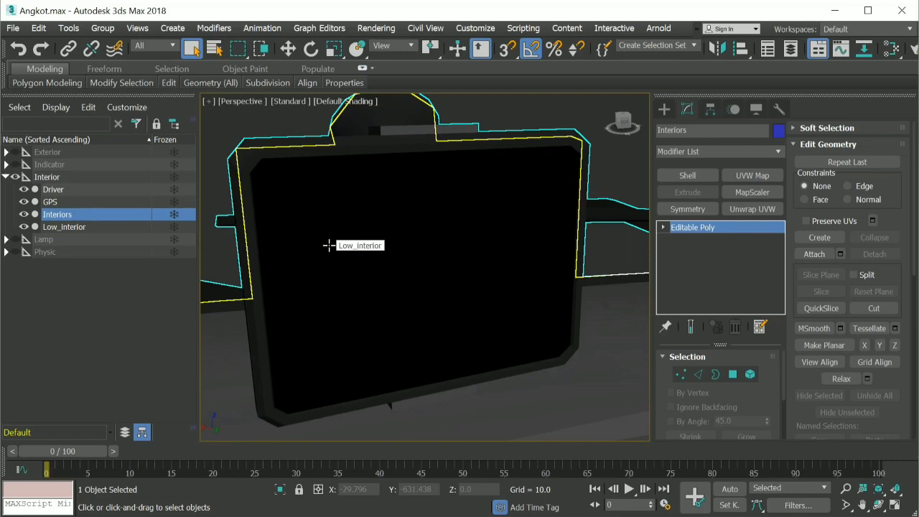
key(z)
alt+middle_drag(328, 246, 504, 234)
scroll(436, 280, up, 3)
right_click(504, 233)
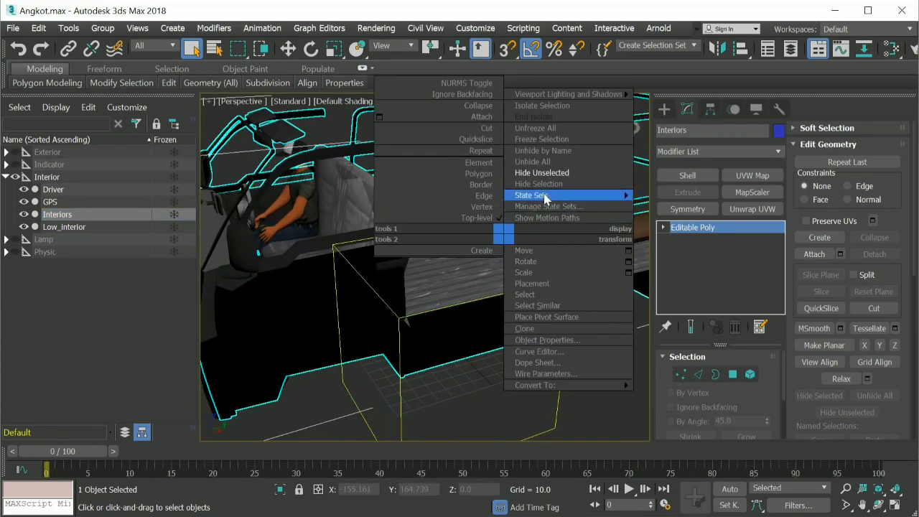
click(550, 173)
alt+middle_drag(439, 267, 416, 239)
scroll(416, 239, up, 6)
key(F4)
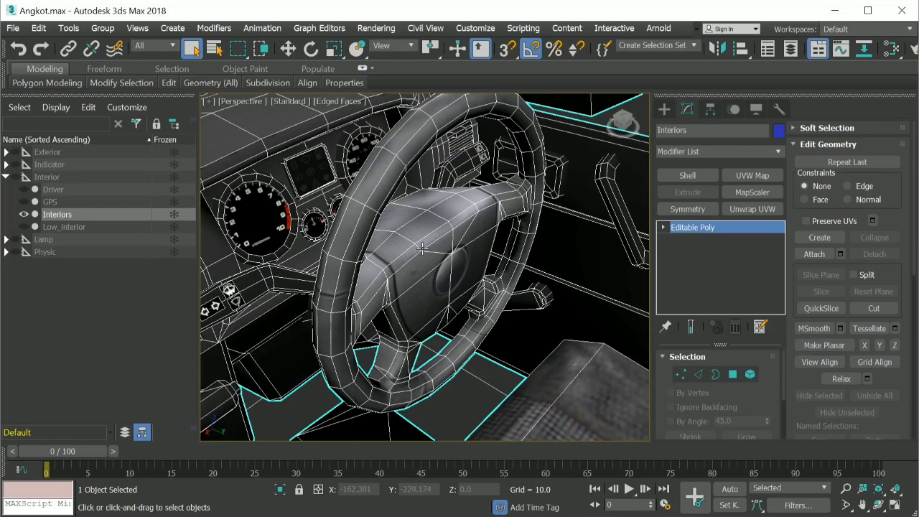
Hide the Interiors mesh, show and select Low_Interior instead, and examine its simplified geometry.
click(24, 215)
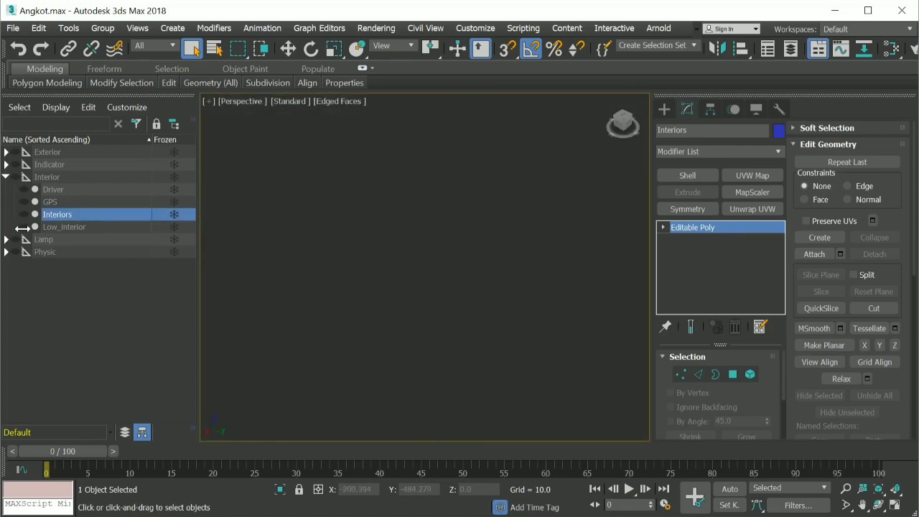
click(25, 226)
click(89, 228)
key(z)
alt+middle_drag(372, 302, 437, 281)
scroll(392, 289, up, 5)
scroll(392, 289, down, 2)
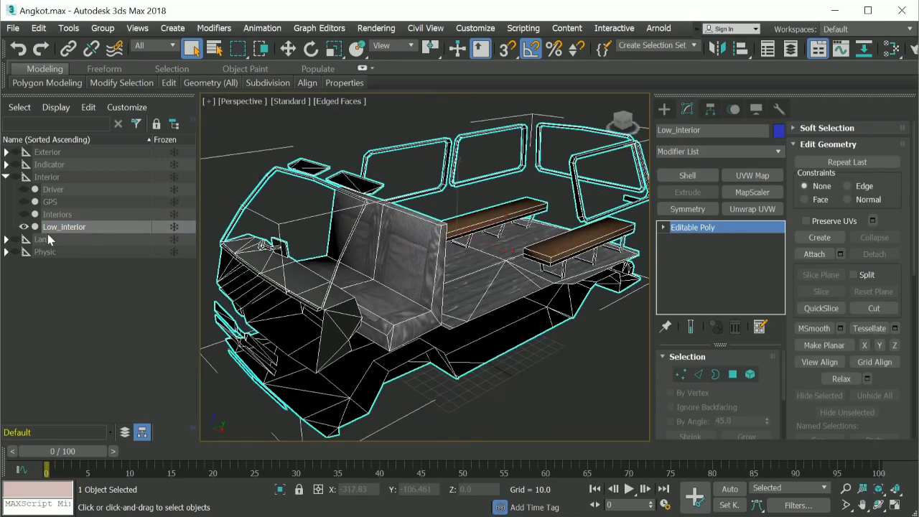
Toggle the visibility of Low_Interior and Interiors to compare the low-detail and full-detail interior meshes.
click(24, 227)
click(24, 227)
click(24, 214)
click(24, 226)
click(24, 226)
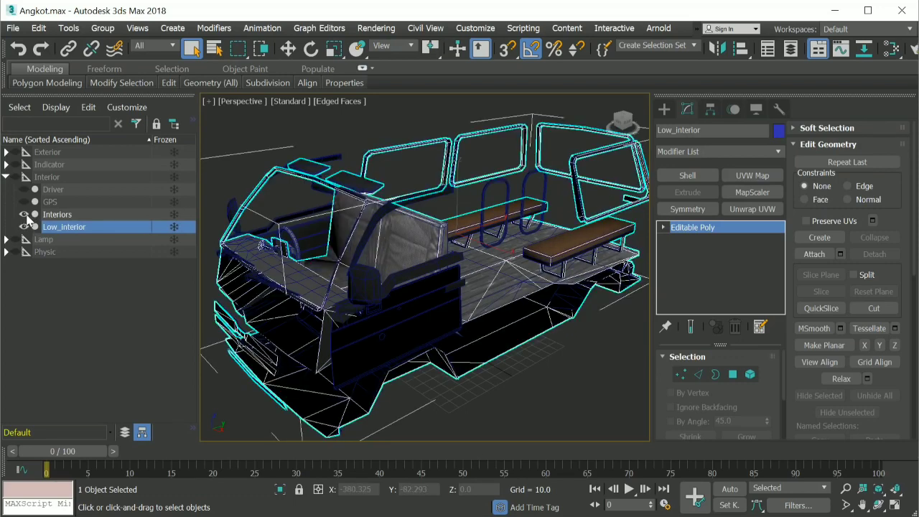
click(25, 216)
click(25, 215)
click(24, 215)
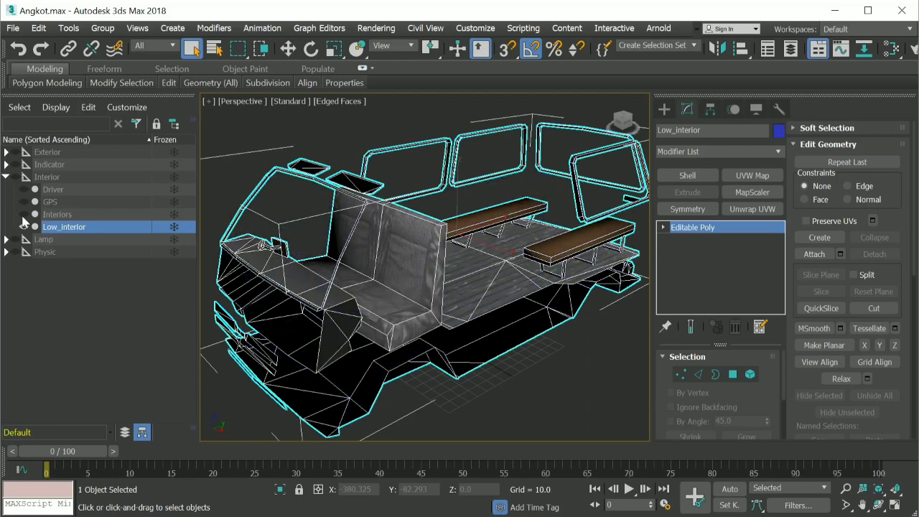
key(z)
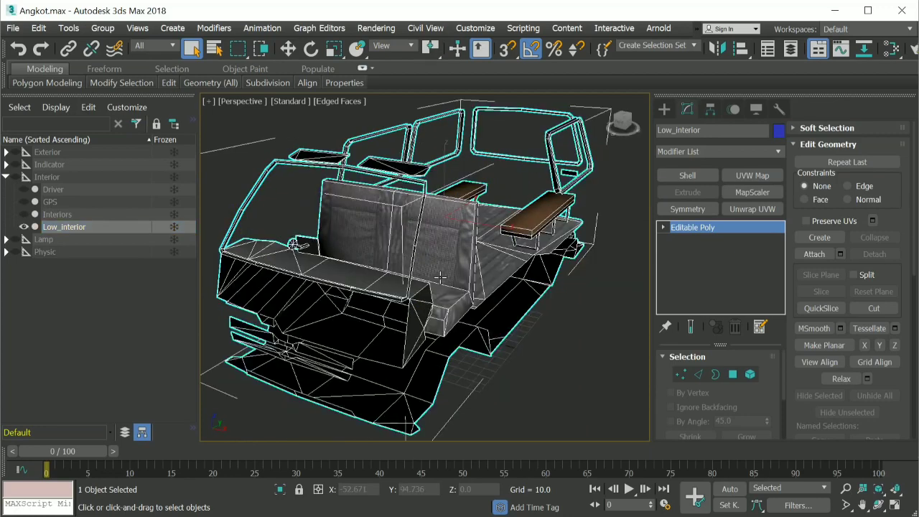
Clear the selection, hide both the Low_Interior and Interiors meshes, and collapse the Interior group.
click(24, 215)
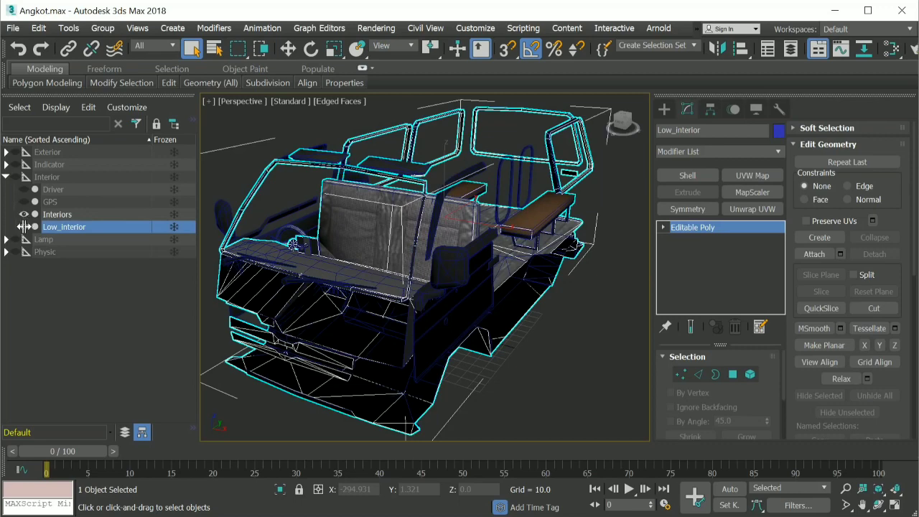
click(208, 241)
click(24, 226)
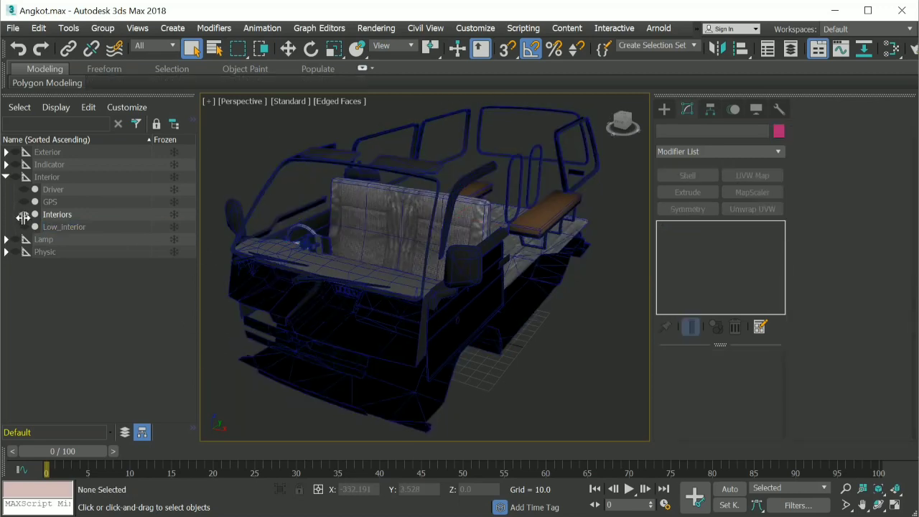
click(24, 214)
click(6, 176)
Unhide all objects, expand the Lamp group, and isolate its full hierarchy by hiding every unselected object.
click(15, 188)
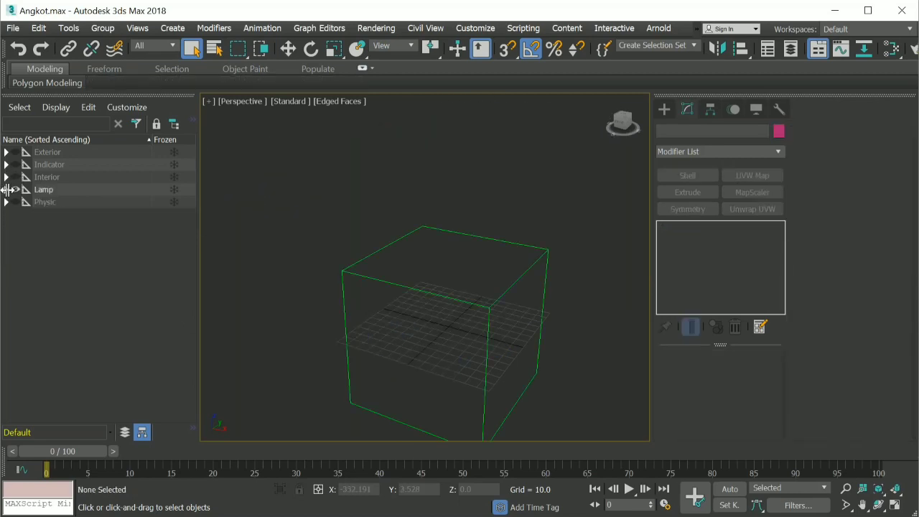
click(7, 190)
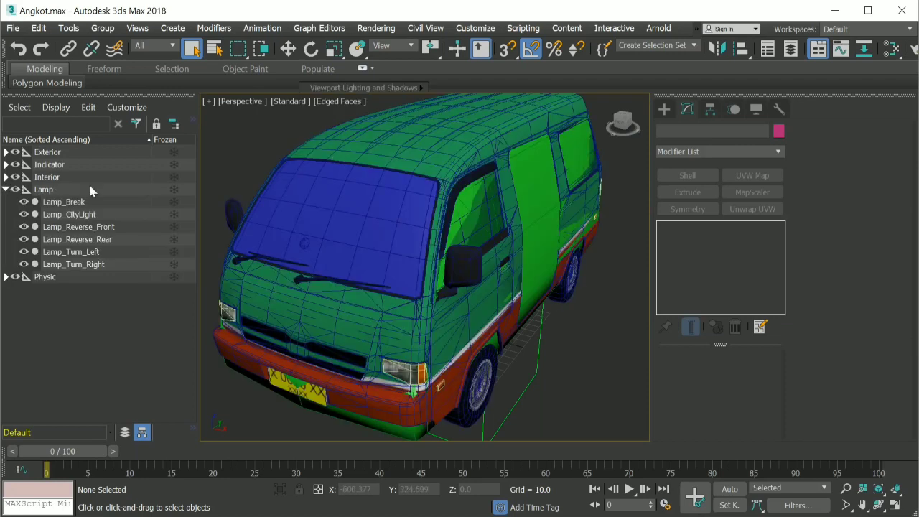
double_click(79, 188)
right_click(375, 208)
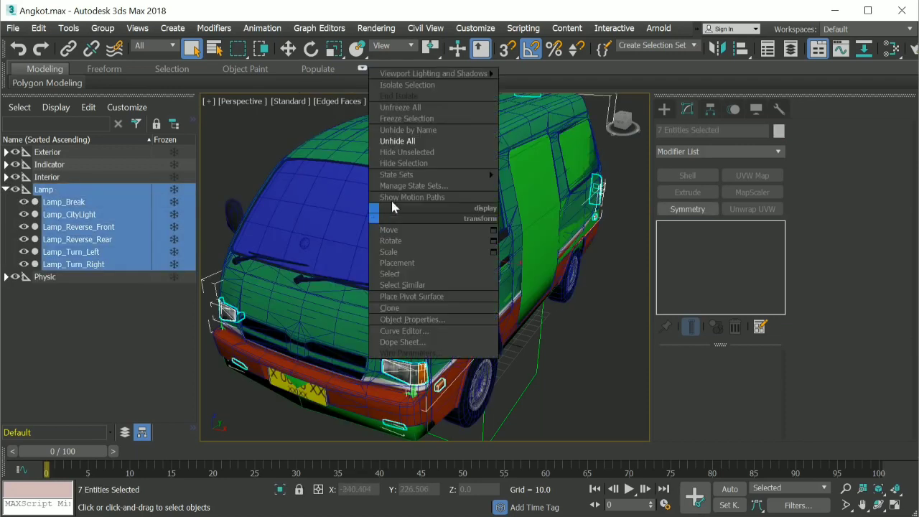
click(421, 159)
scroll(426, 217, down, 4)
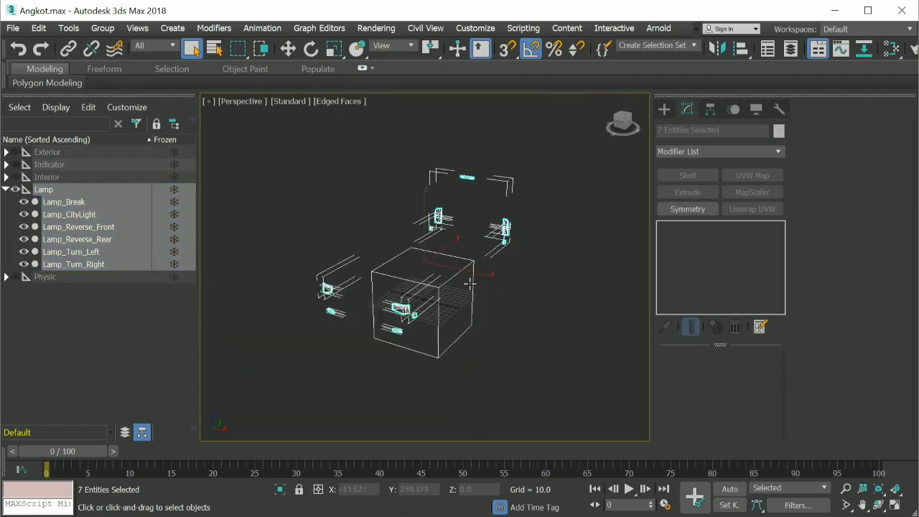
Examine the isolated lamp meshes around the vehicle from several angles with the selection cleared.
alt+middle_drag(470, 284, 437, 266)
click(360, 286)
scroll(361, 286, up, 4)
scroll(360, 293, down, 3)
alt+middle_drag(361, 294, 405, 303)
scroll(404, 300, up, 4)
click(404, 321)
scroll(404, 322, down, 4)
Select Lamp_Break and examine the rear brake lamp geometry up close.
click(78, 203)
scroll(428, 266, up, 5)
scroll(451, 320, up, 3)
middle_drag(448, 323, 425, 309)
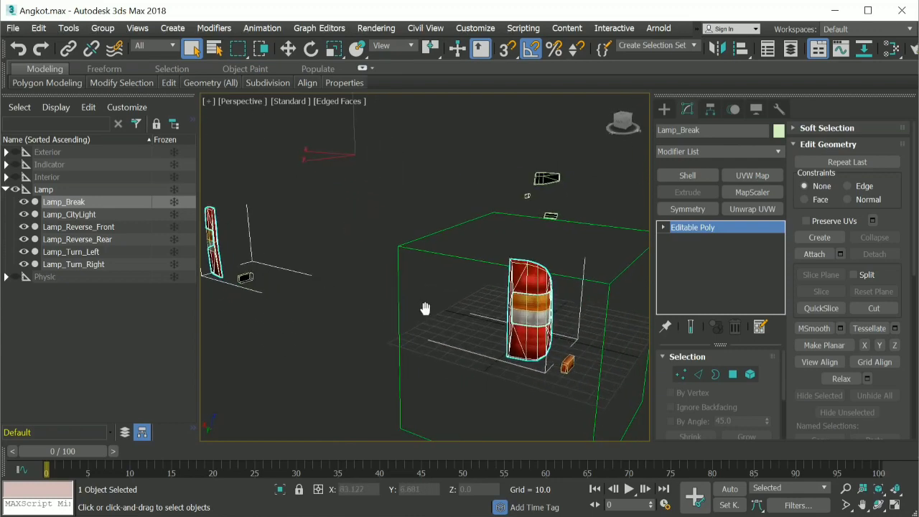
Select Lamp_CityLight, frame it in the viewport, and examine the front headlamp meshes.
click(100, 215)
key(z)
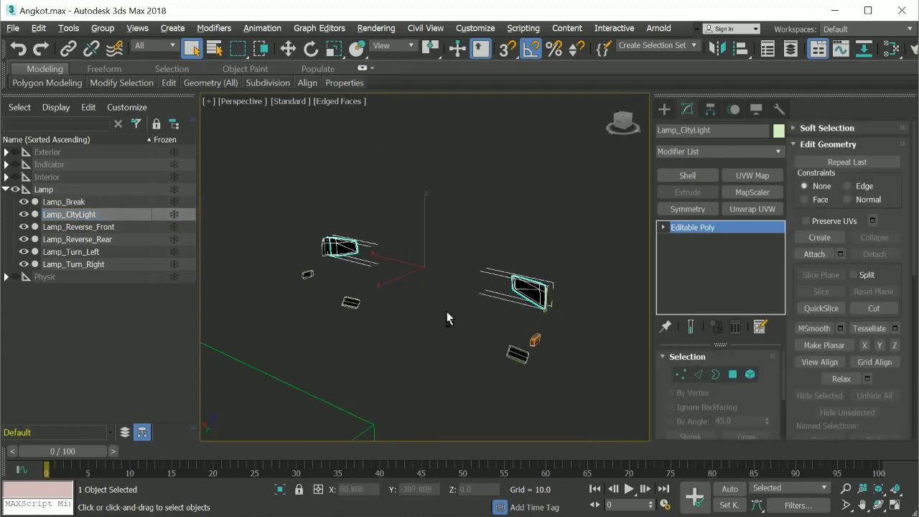
alt+middle_drag(447, 313, 385, 302)
scroll(341, 319, up, 2)
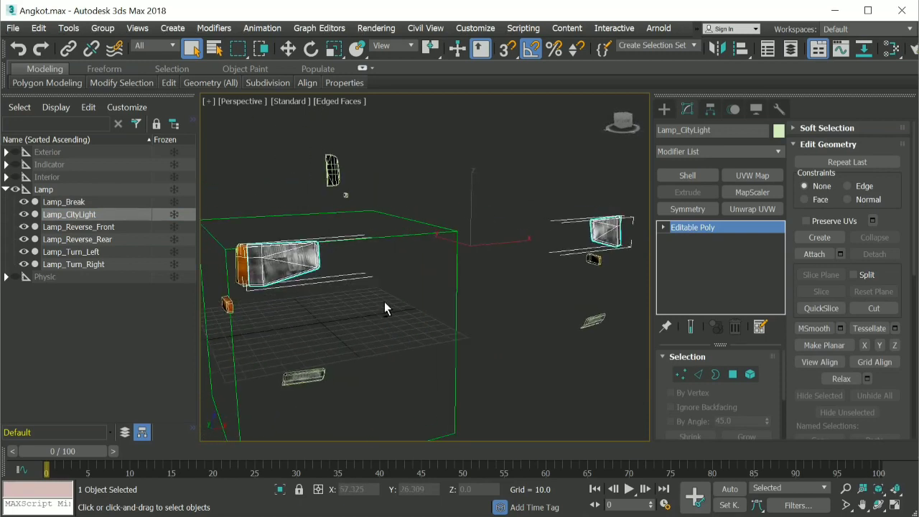
alt+middle_drag(402, 294, 397, 295)
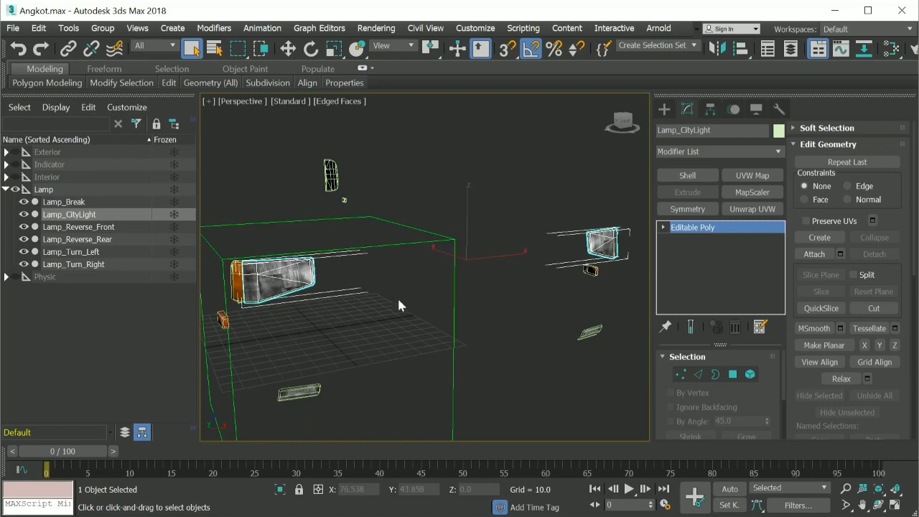
scroll(294, 321, down, 2)
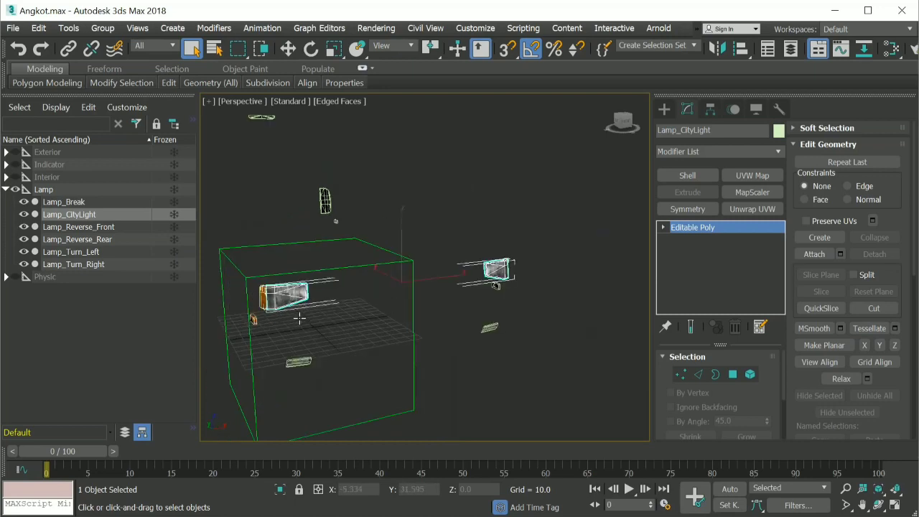
middle_drag(300, 319, 322, 326)
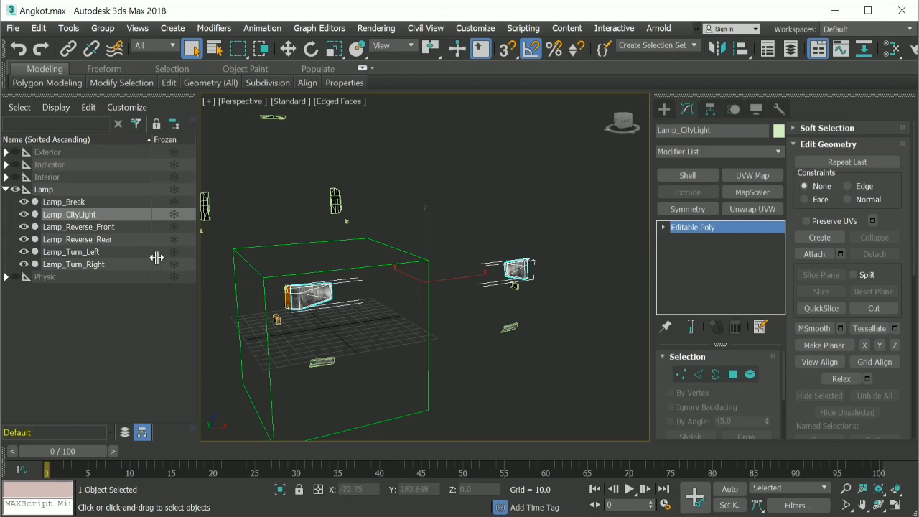
Select Lamp_Reverse_Front and Lamp_Reverse_Rear one after the other and inspect where each sits on the vehicle.
click(109, 226)
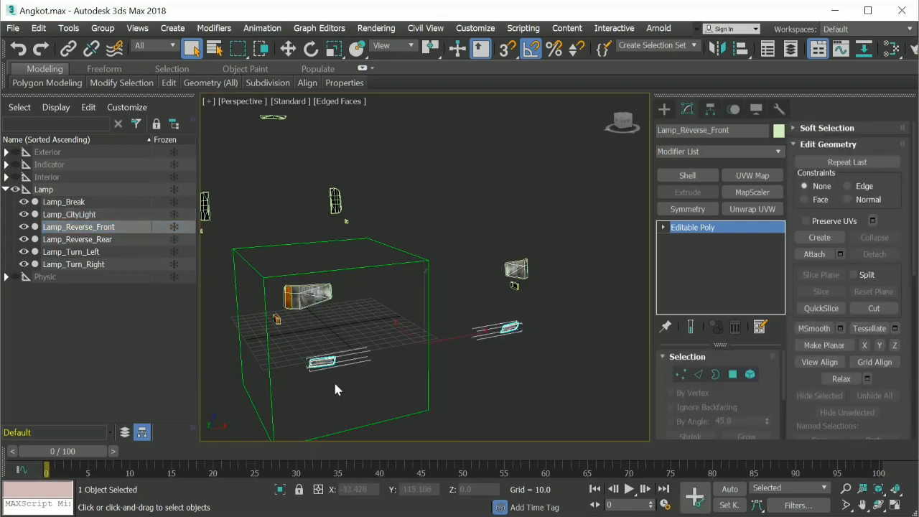
alt+middle_drag(335, 384, 329, 363)
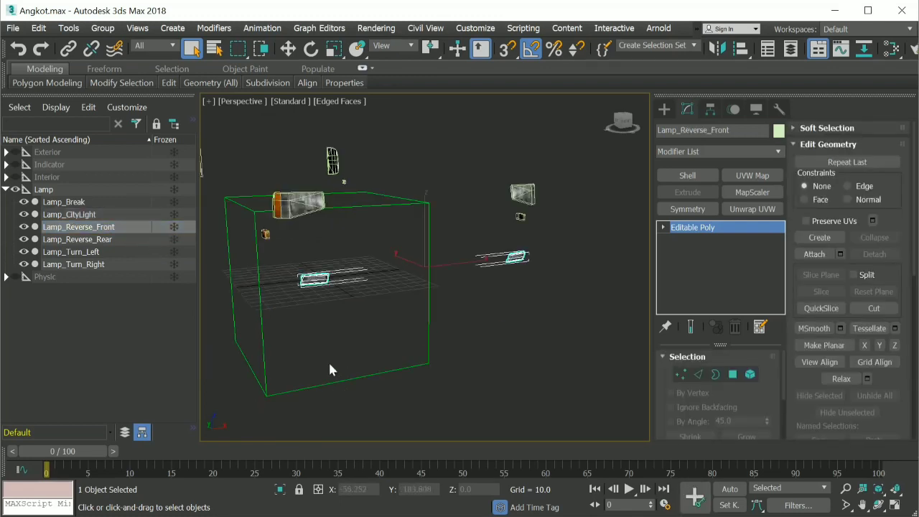
click(64, 241)
key(z)
alt+middle_drag(515, 359, 488, 330)
Select Lamp_Turn_Left, inspect its front and rear turn signal pieces, and clear the selection.
click(107, 254)
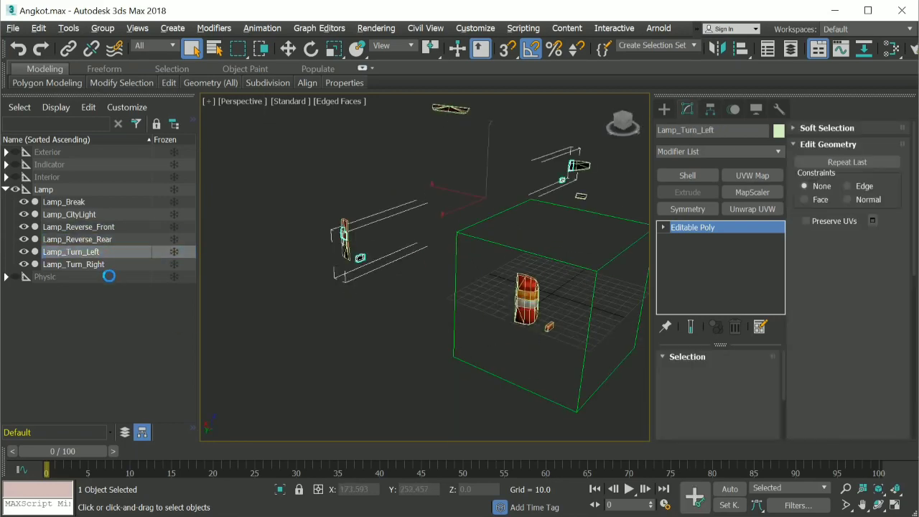
key(z)
alt+middle_drag(339, 335, 430, 330)
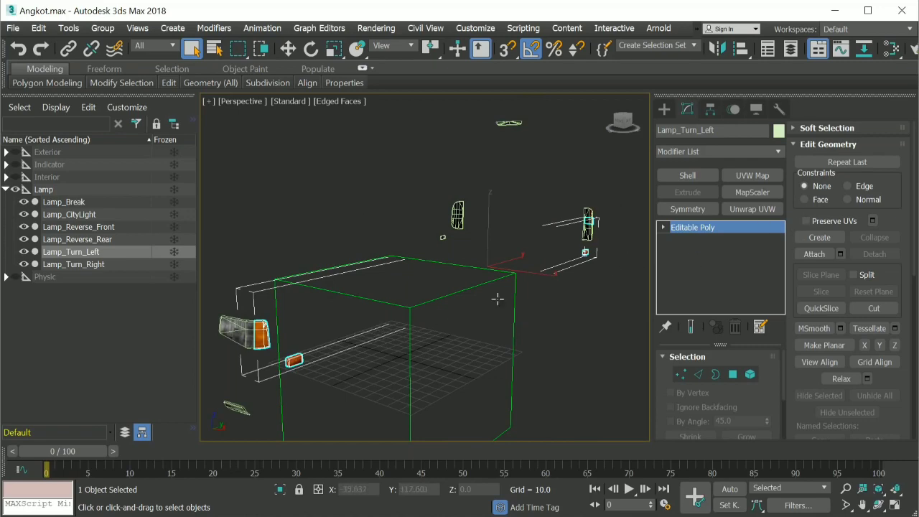
alt+middle_drag(497, 298, 402, 284)
click(305, 206)
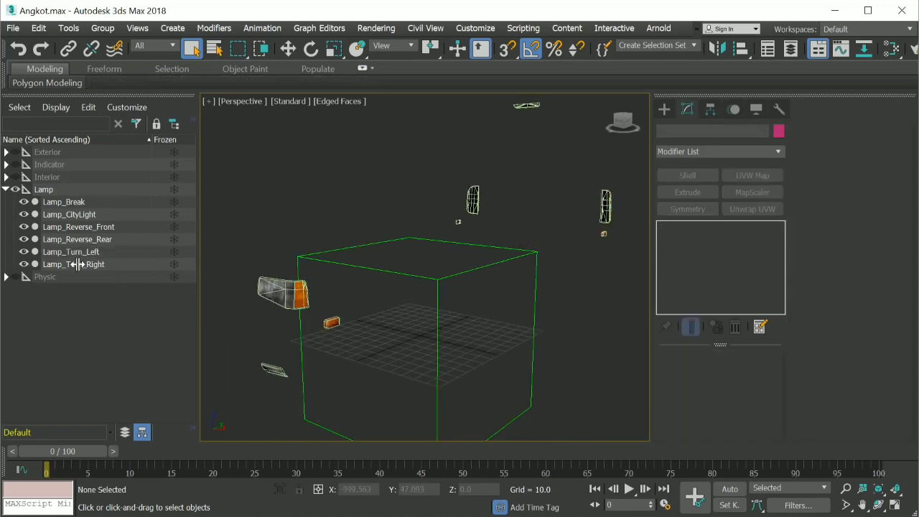
Select Lamp_Turn_Right, inspect its turn signal pieces, and clear the selection.
click(79, 264)
alt+middle_drag(306, 328, 286, 287)
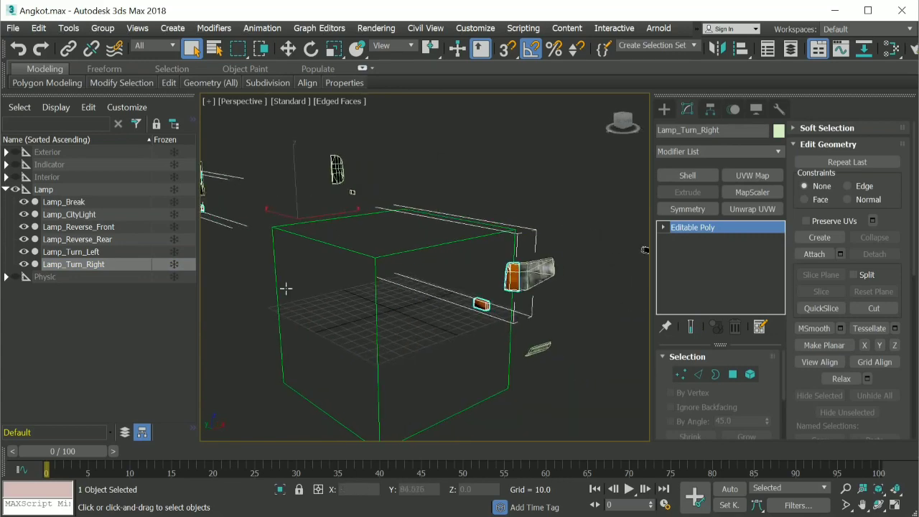
click(286, 287)
Unhide all objects and collapse the Lamp group in the object hierarchy.
right_click(336, 279)
click(359, 214)
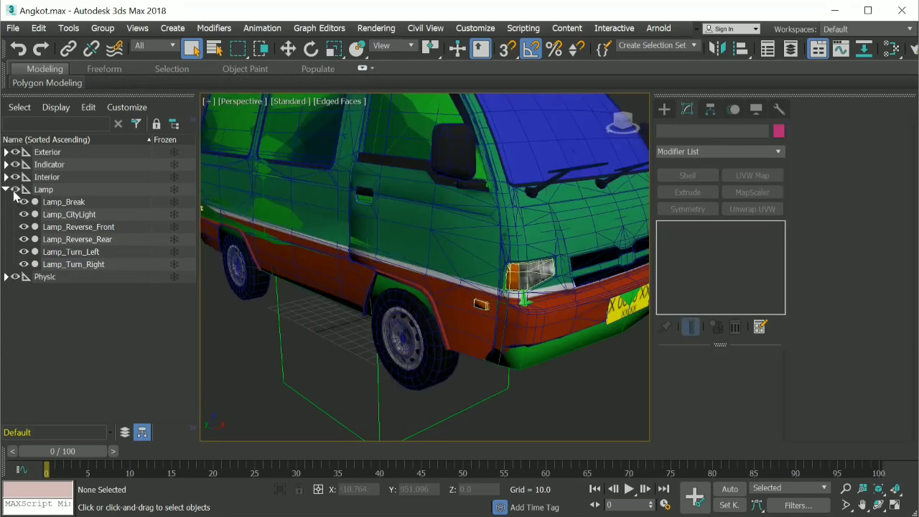
click(6, 189)
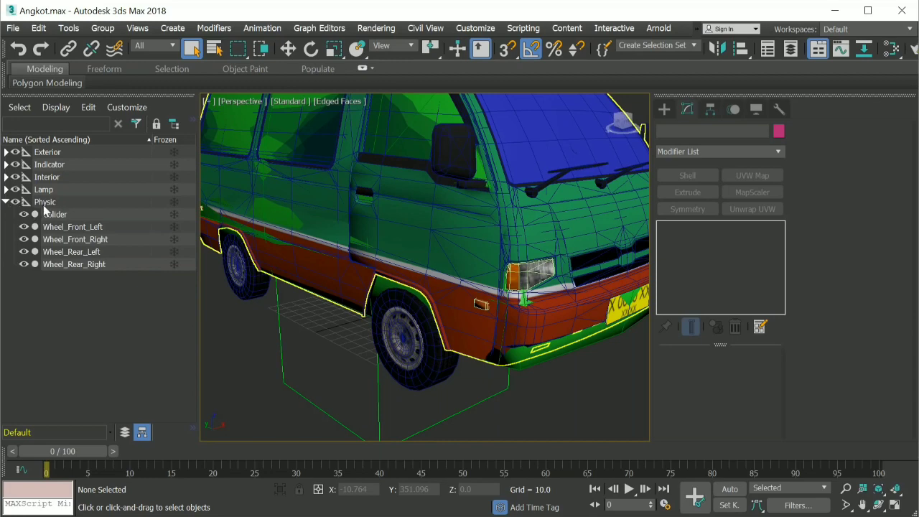
Select the Physic group with its collider and wheels, and isolate it by hiding all unselected objects.
double_click(45, 203)
right_click(449, 287)
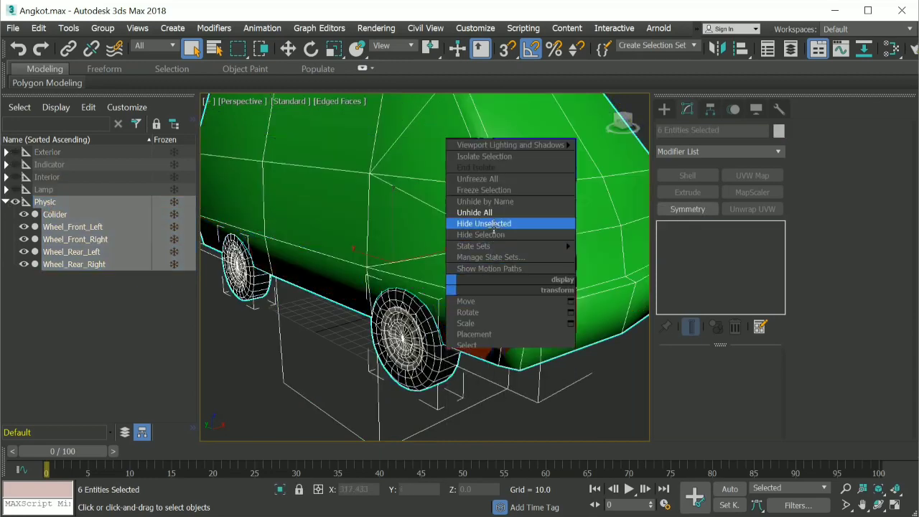
click(494, 224)
alt+middle_drag(432, 312, 488, 338)
Select the Colider mesh, hide it to view the wheels alone, and unhide all objects.
click(488, 337)
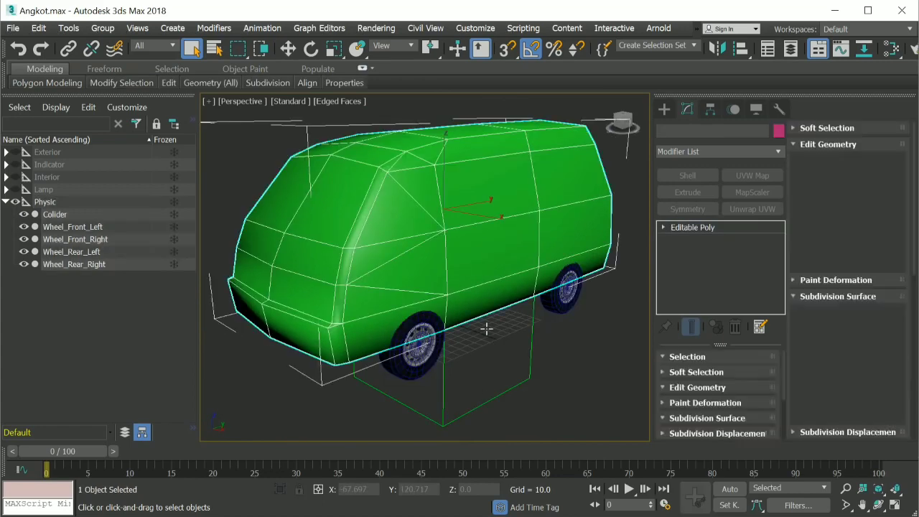
click(479, 351)
click(477, 333)
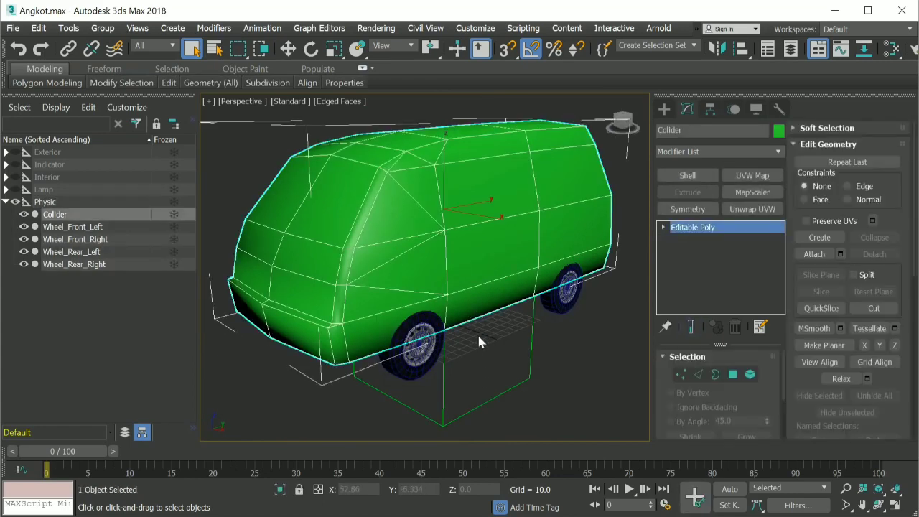
right_click(475, 331)
click(505, 282)
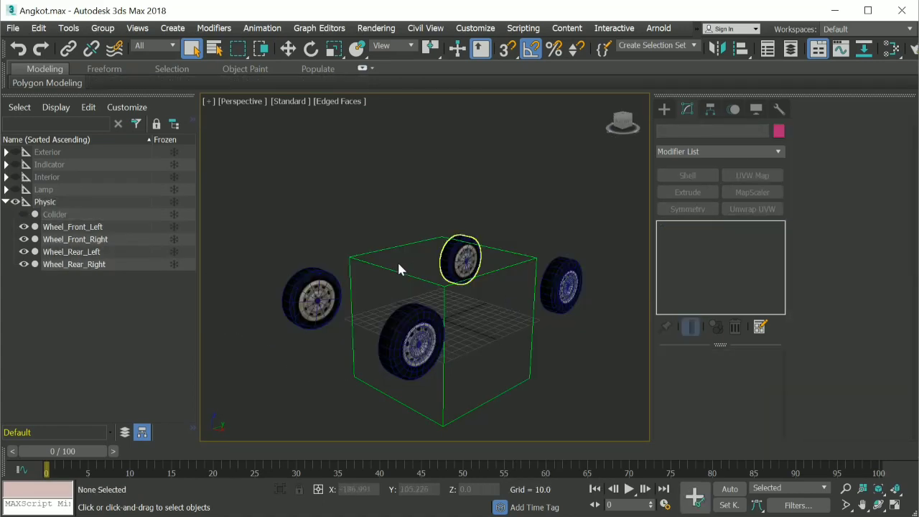
right_click(480, 257)
click(500, 213)
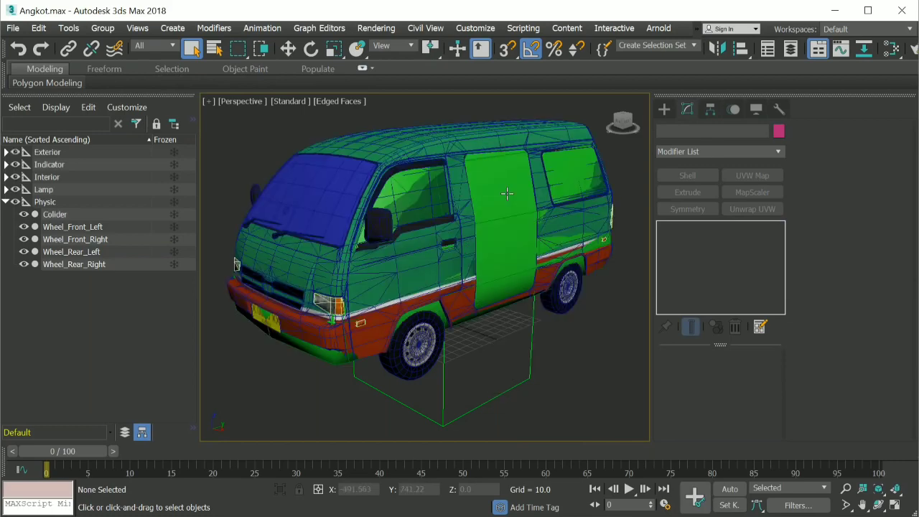
Isolate the four wheel objects from Wheel_Front_Left to Wheel_Rear_Right by hiding everything unselected, and clear the selection.
click(502, 261)
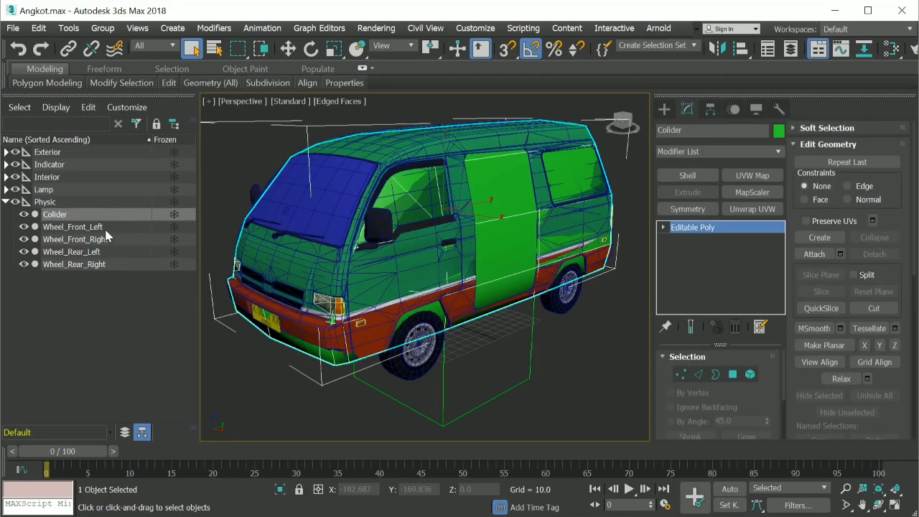
shift+click(105, 264)
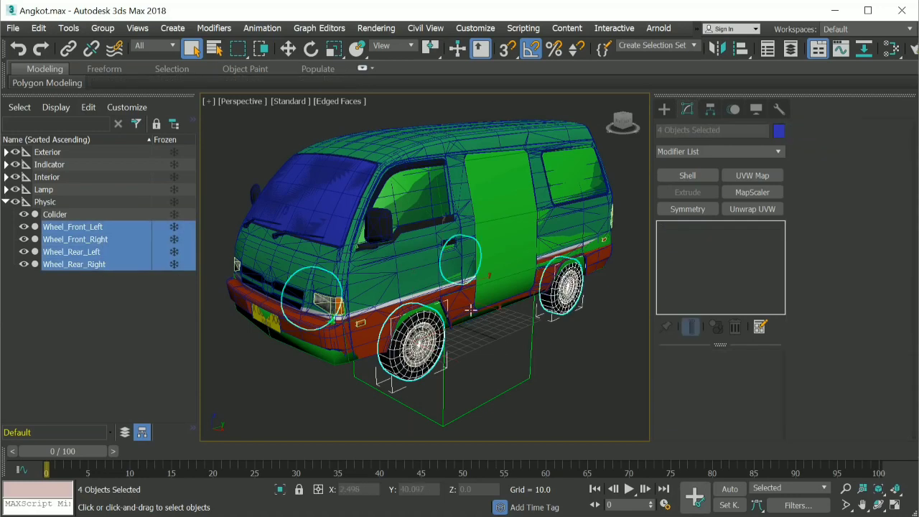
right_click(470, 307)
click(506, 244)
middle_drag(394, 297, 446, 304)
click(402, 248)
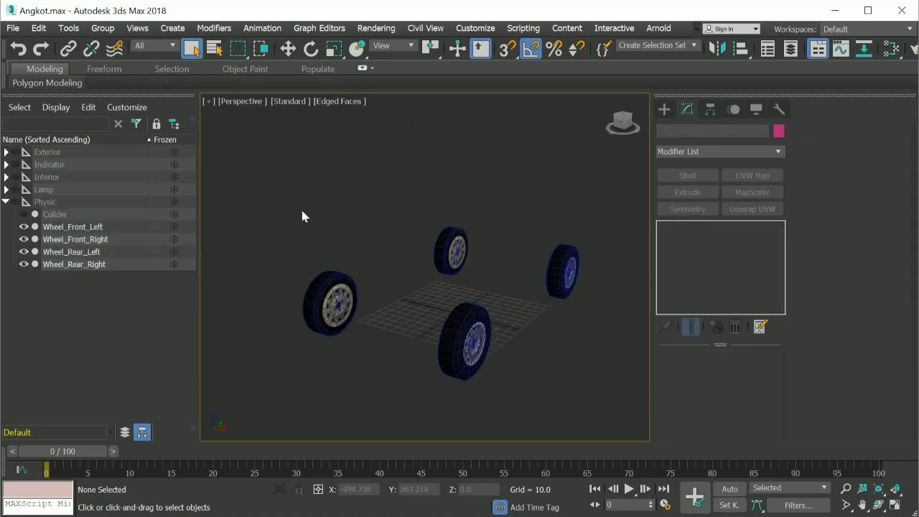
Select each of the four wheels individually to check that they are separate objects, and clear the selection.
click(337, 320)
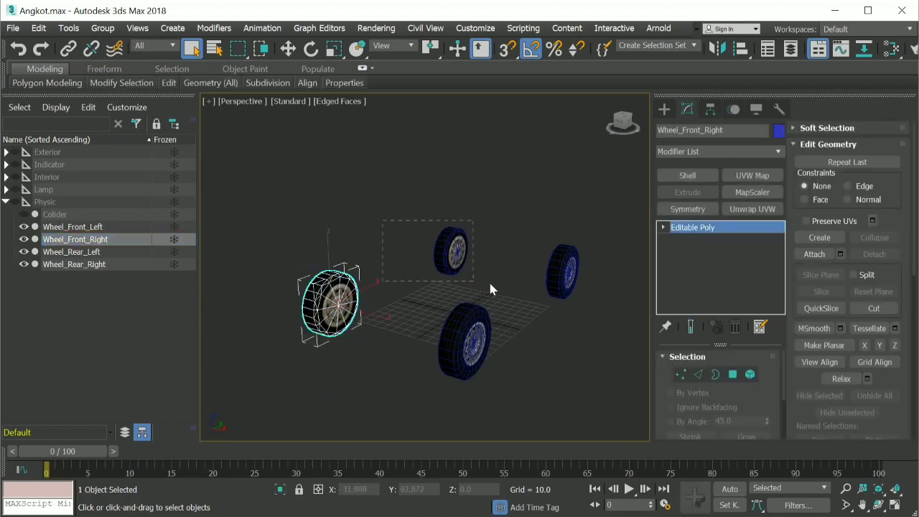
click(451, 249)
click(465, 341)
click(562, 272)
click(316, 213)
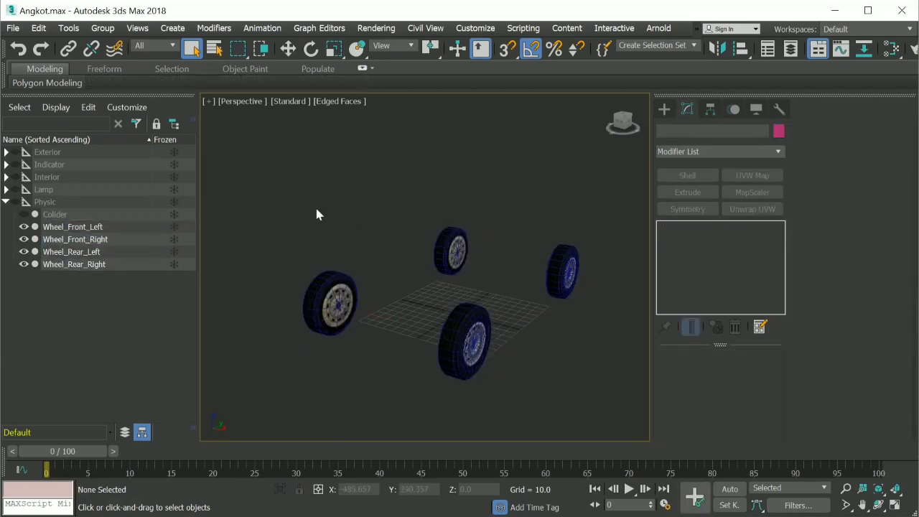
Unhide all objects, collapse the Physic group, and view the complete van.
right_click(514, 265)
click(545, 210)
alt+middle_drag(521, 248, 493, 368)
click(6, 202)
scroll(510, 373, down, 3)
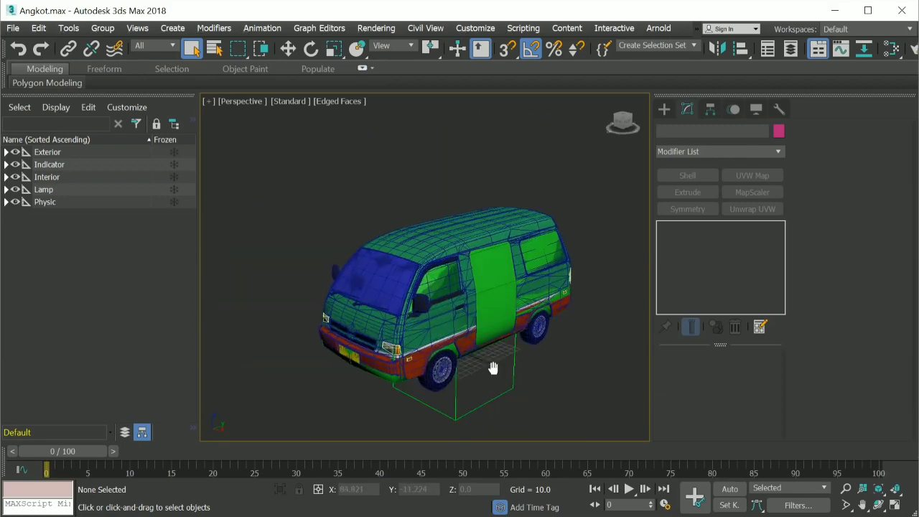
scroll(493, 367, up, 5)
scroll(494, 366, down, 5)
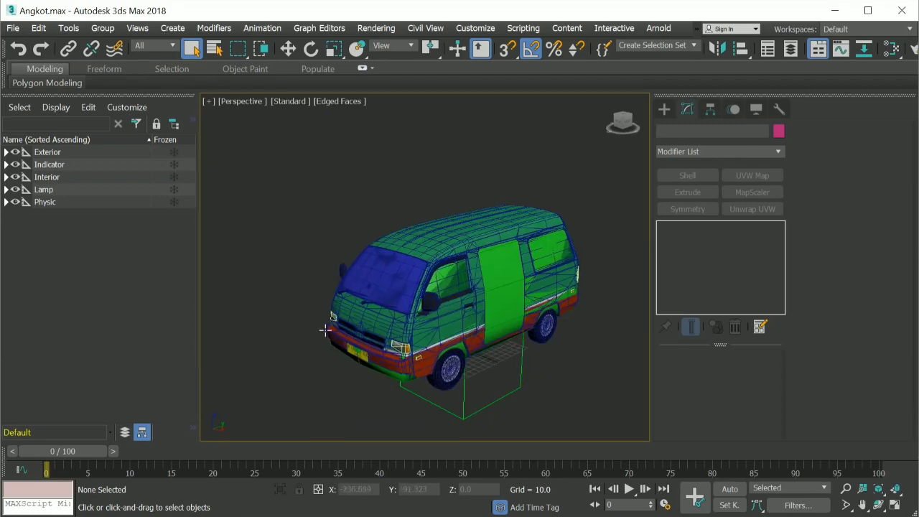
middle_drag(544, 389, 530, 362)
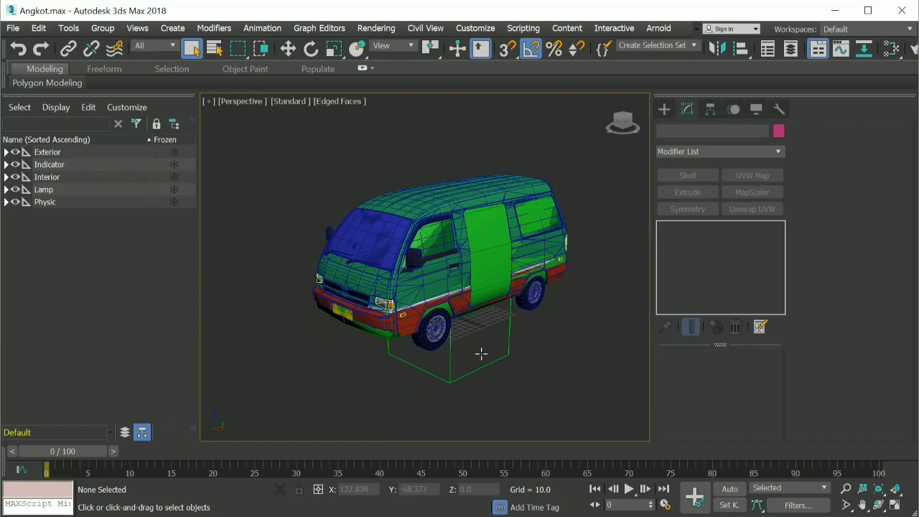